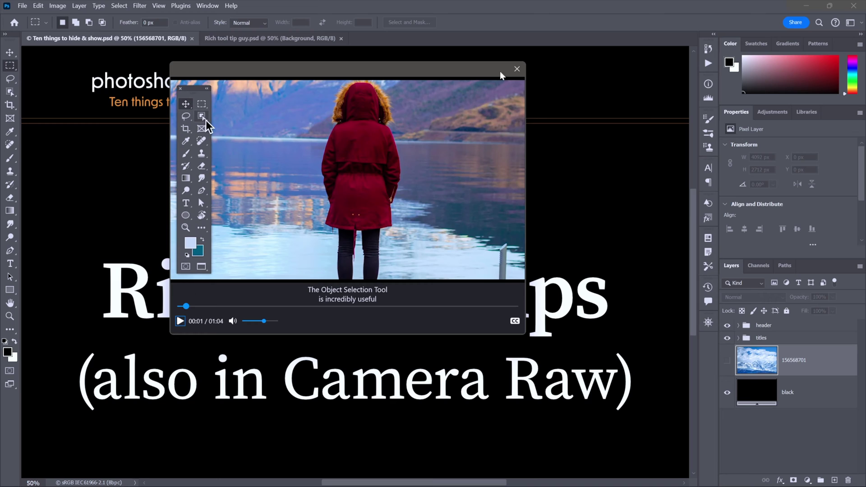
- Close the Object Selection Tool video, play the Crop tool's quick video, replay it from the start, and close it
left_click(517, 69)
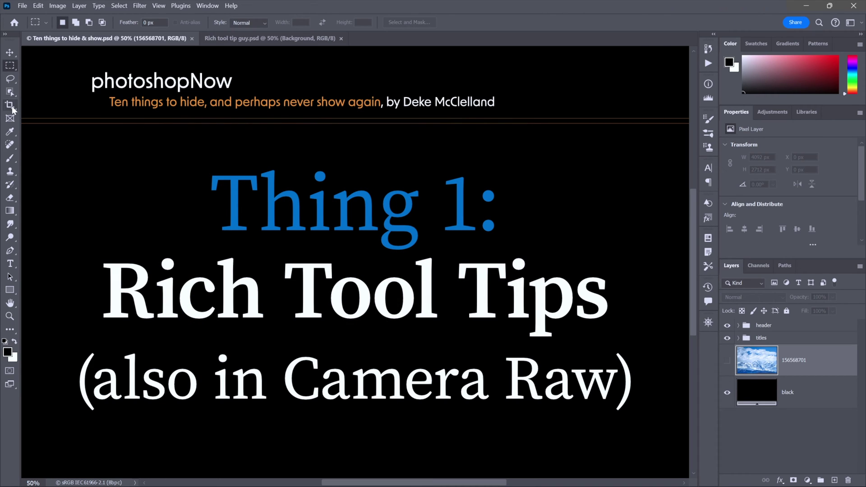
mouse_move(10, 105)
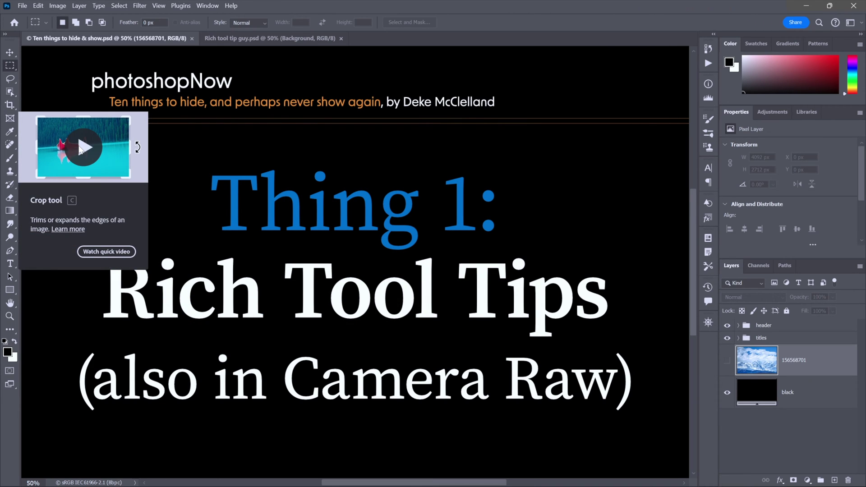
left_click(82, 148)
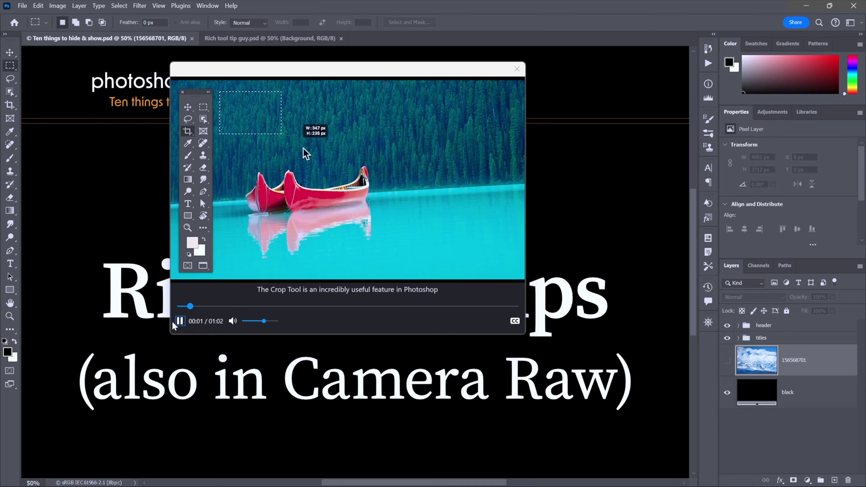
left_click(180, 320)
left_click_drag(192, 308, 177, 308)
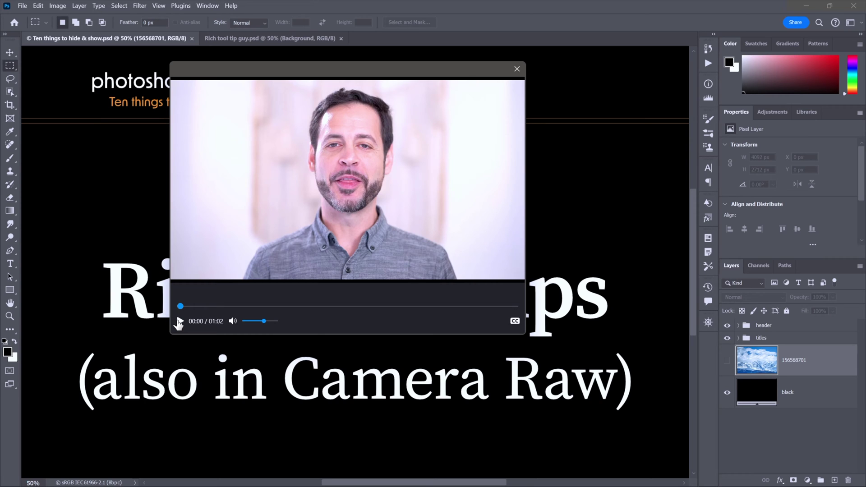
left_click(180, 321)
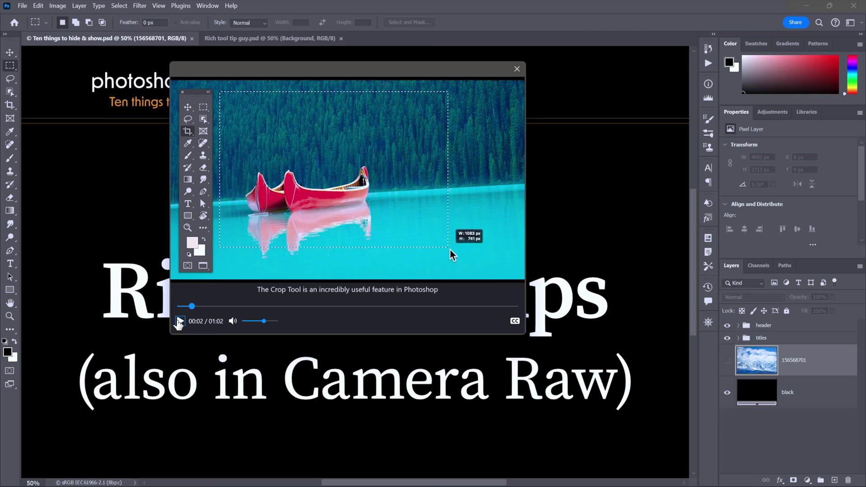
left_click(180, 320)
left_click(516, 69)
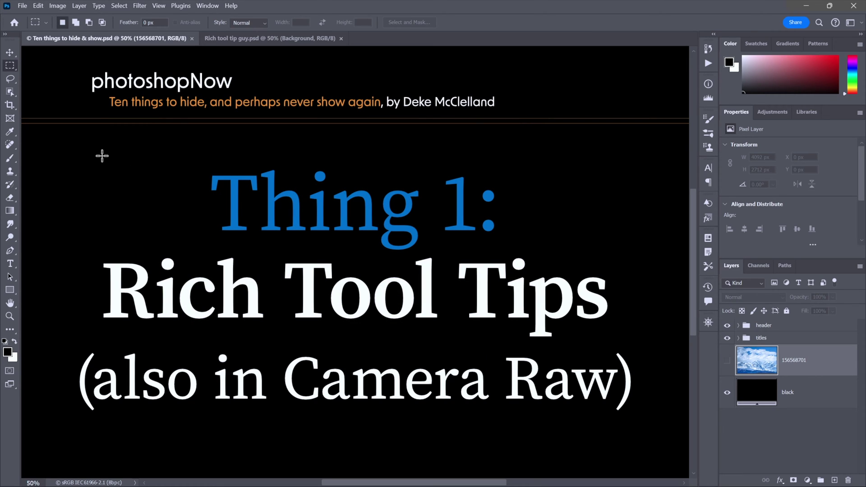
- Show the next layer comp in Rich tool tip guy.psd, and the next one in Ten things to hide & show.psd
key("ctrl+Tab")
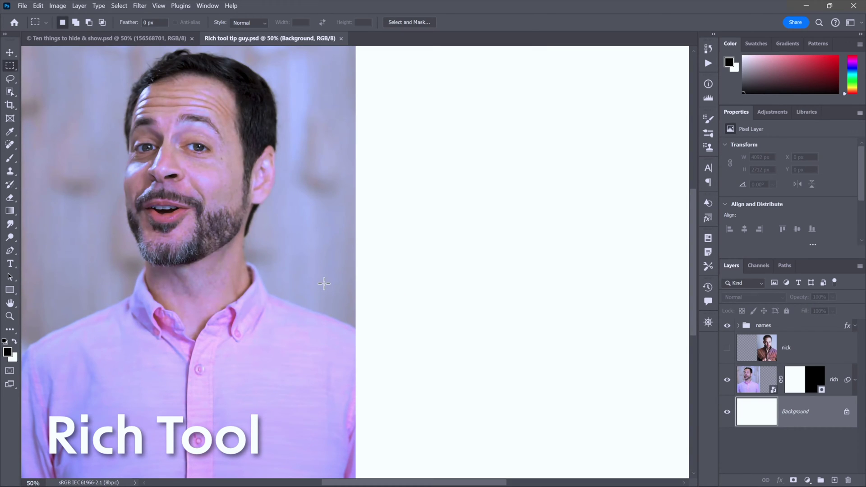
key("ctrl+alt+Page_Down")
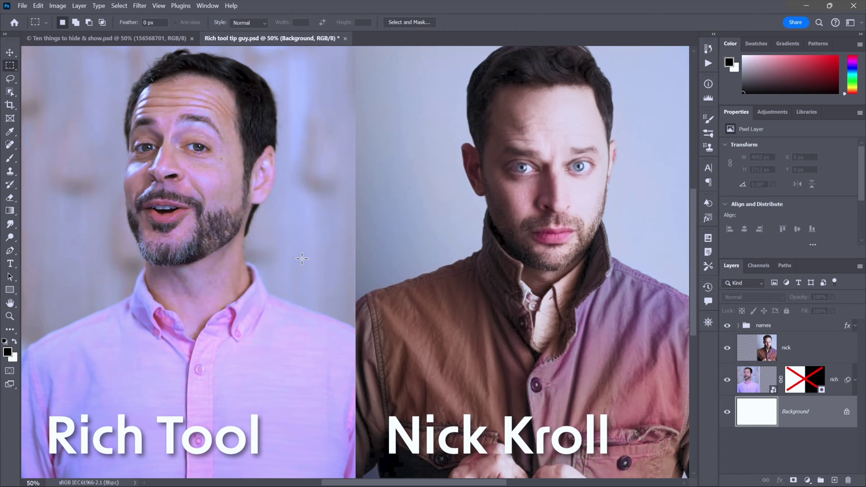
key("ctrl+Tab")
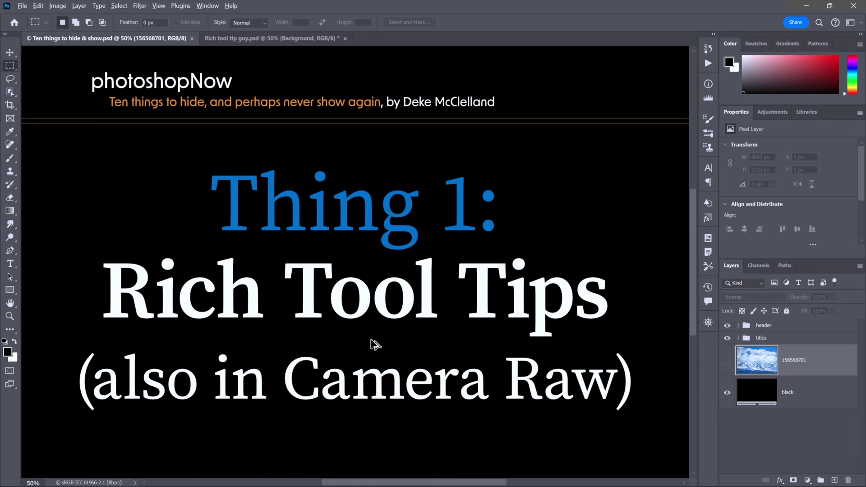
key("ctrl+comma")
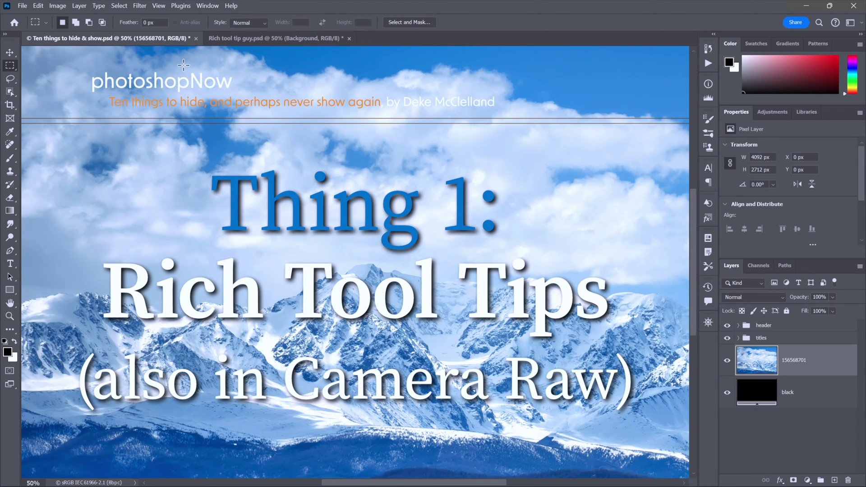
- Open the Camera Raw Filter on the mountain layer, inspect the Exposure control's tooltip, and cancel the filter
left_click(139, 5)
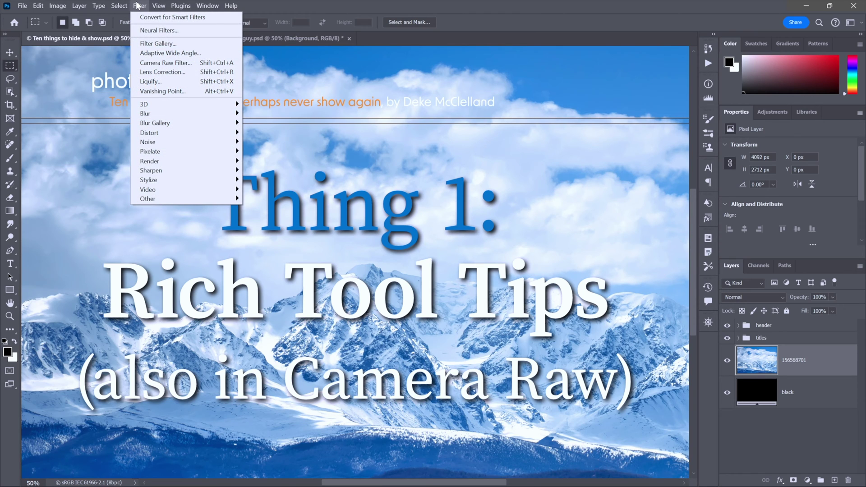
left_click(193, 61)
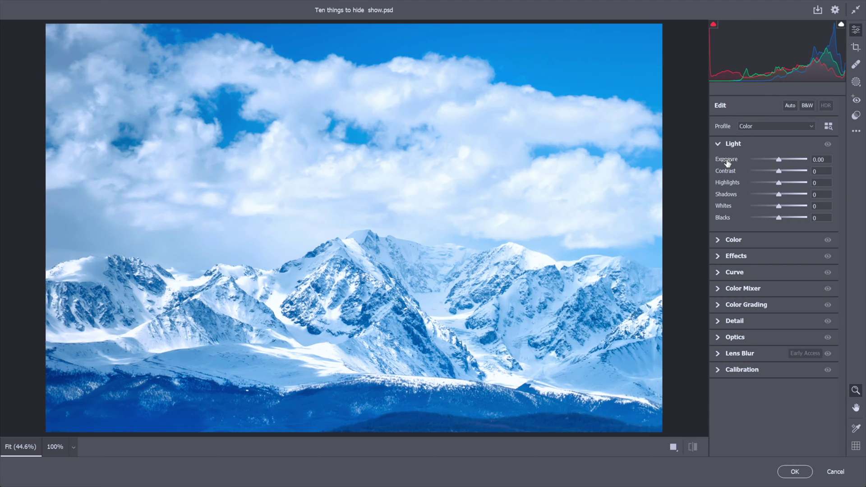
mouse_move(726, 162)
left_click(832, 471)
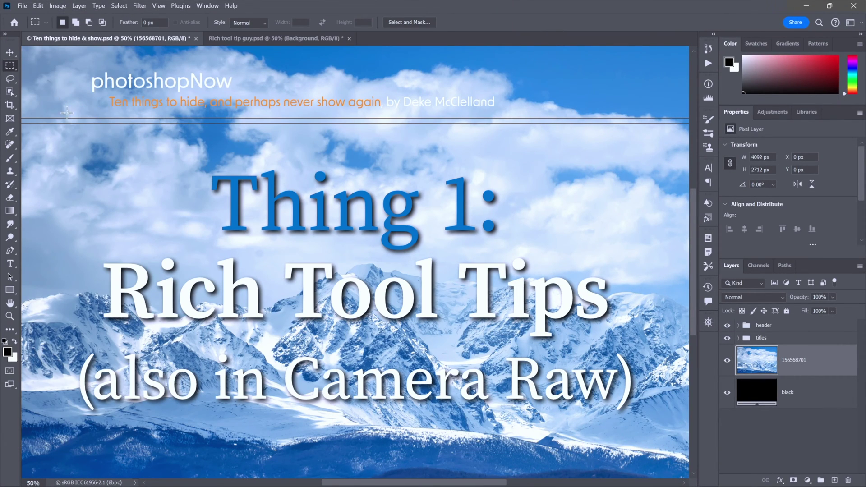
- Turn off Show Rich Tooltips in the Tools preferences, keeping Show Tooltips enabled and the Rectangular Marquee tool active
left_click(38, 7)
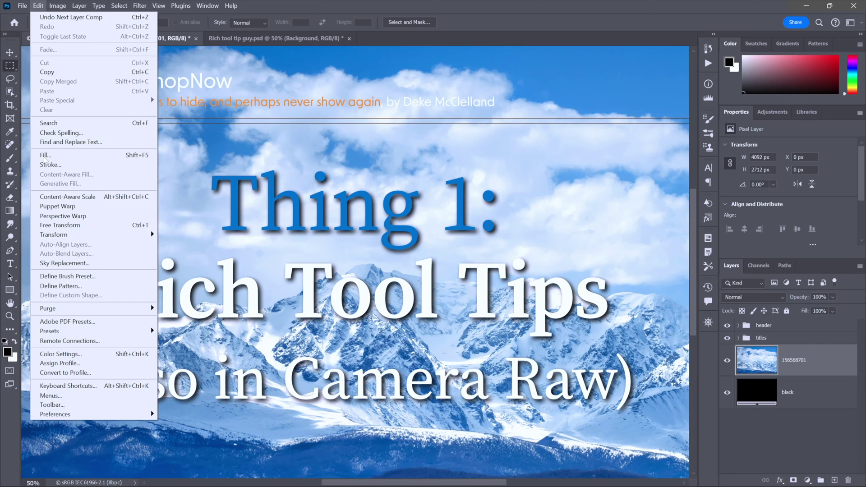
mouse_move(107, 418)
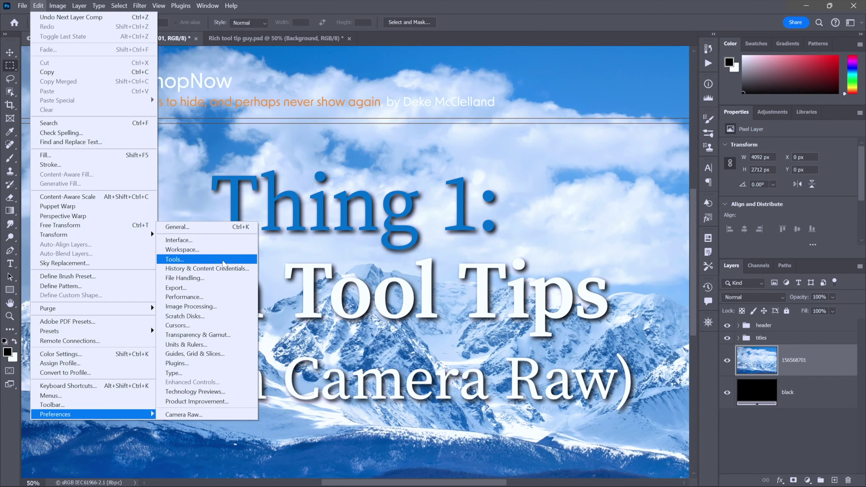
left_click(224, 264)
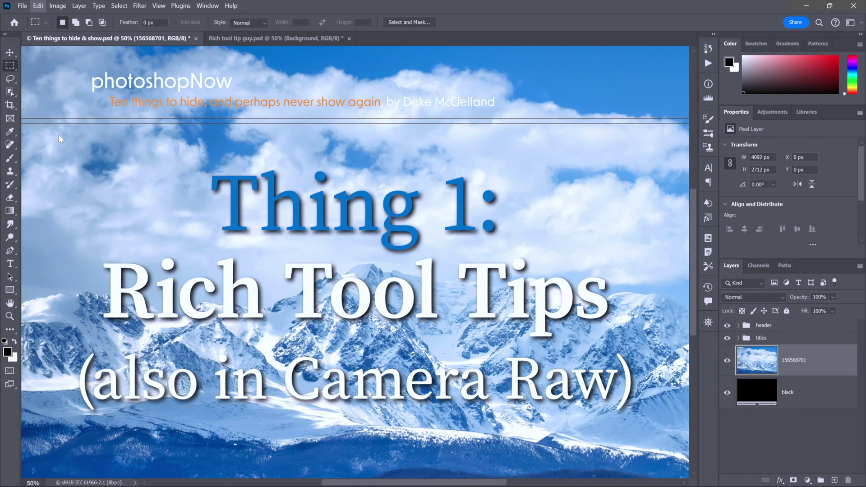
key("i")
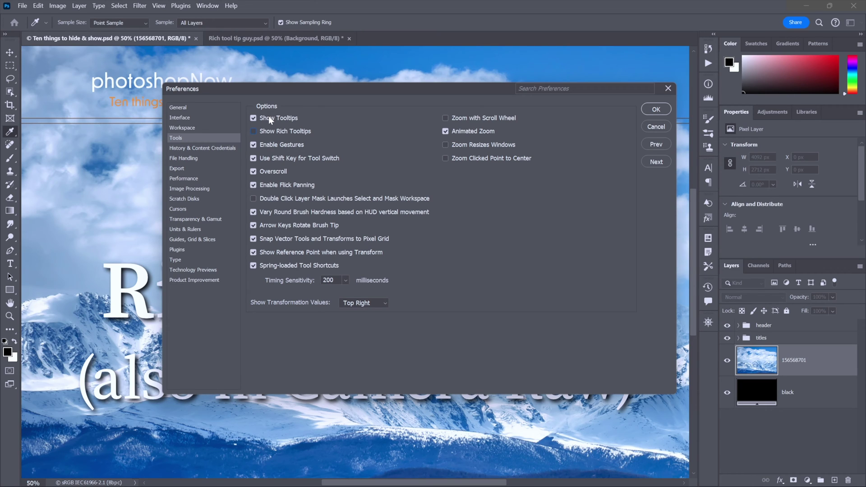
left_click(644, 109)
key("m")
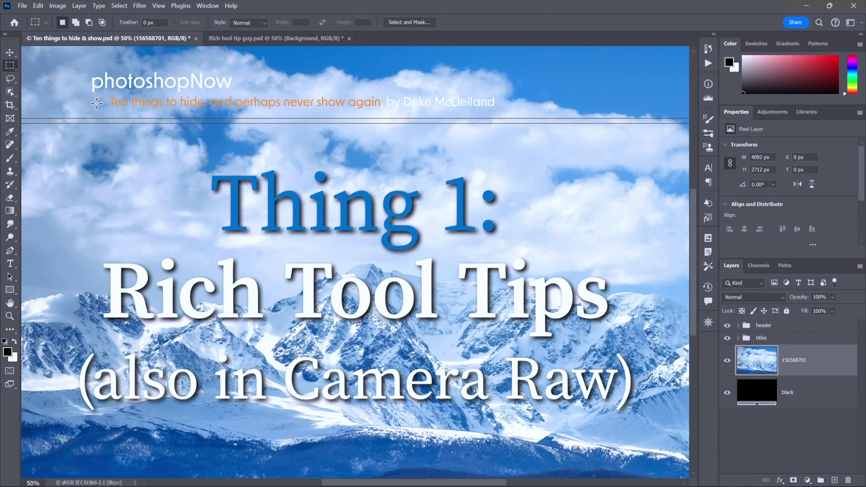
- Turn off Show rich tooltips in the Camera Raw preferences
left_click(39, 6)
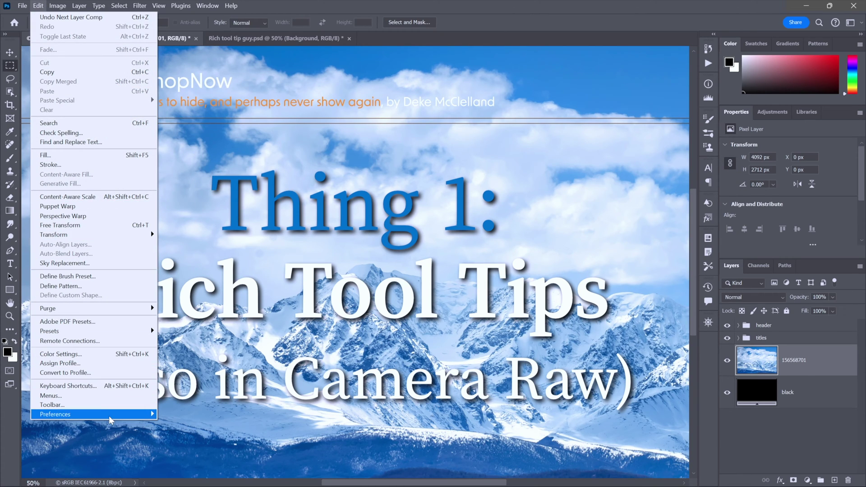
mouse_move(111, 420)
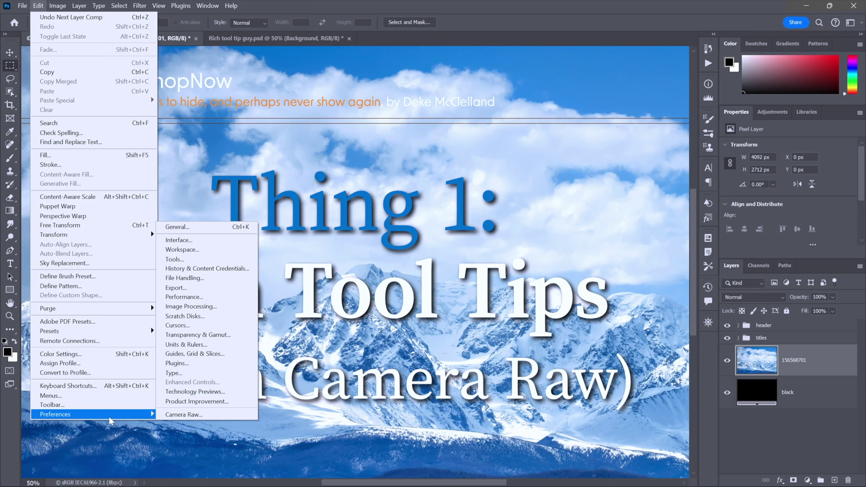
left_click(210, 416)
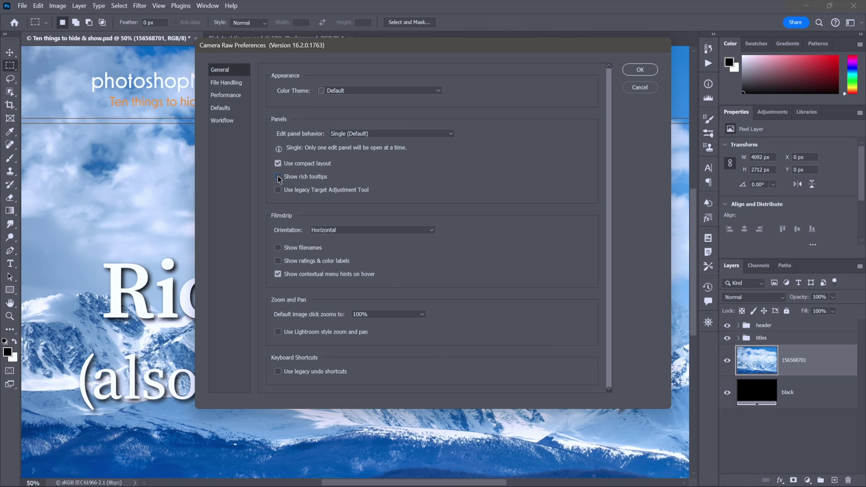
left_click(639, 70)
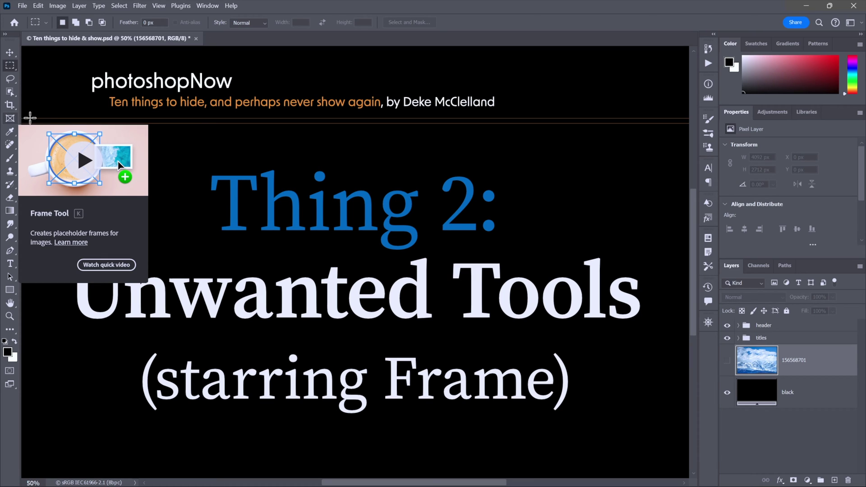
- Play the Frame Tool's quick video from its rich tooltip, pause it, and close it
left_click(77, 163)
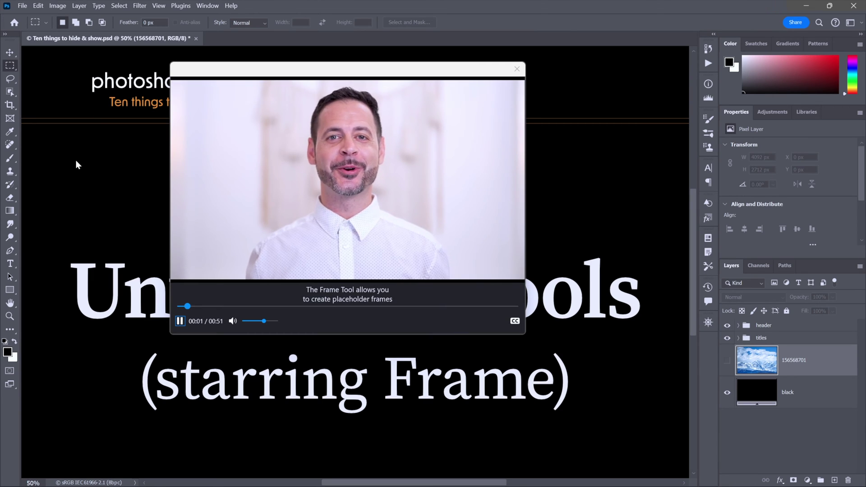
left_click(181, 321)
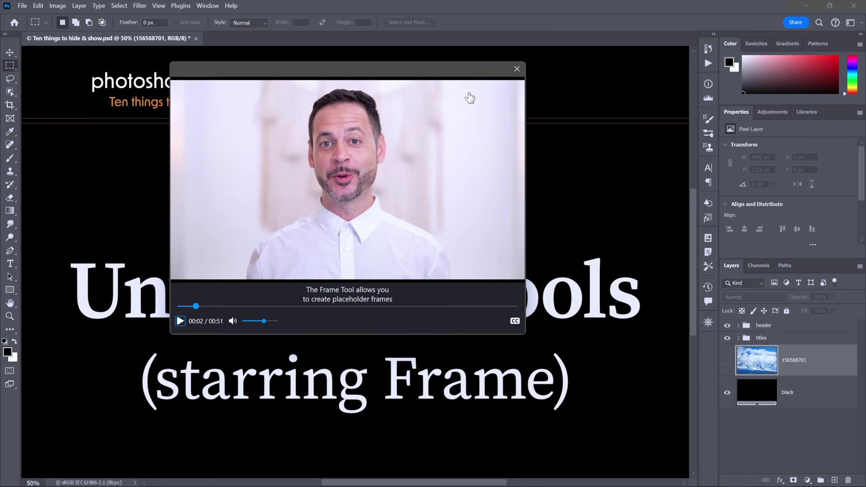
left_click(516, 70)
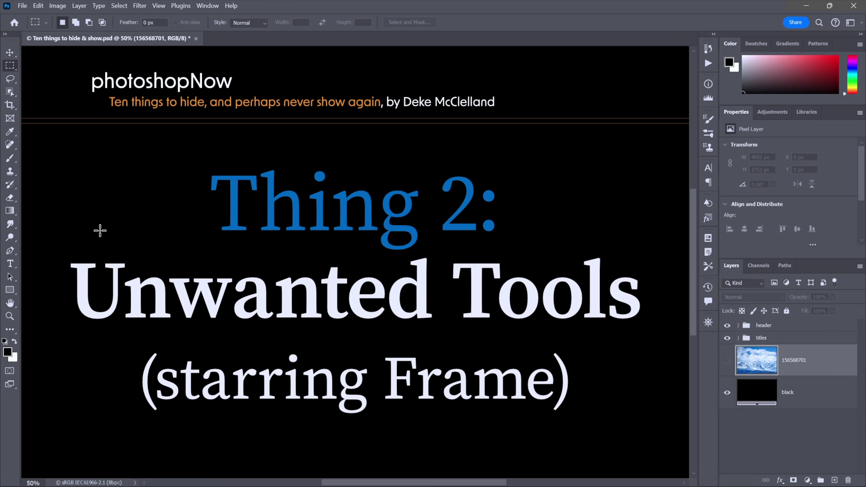
- Customize the toolbar by moving the Frame Tool into Extra Tools and enabling Disable Shortcuts for Hidden Toolbar Extras
left_click(12, 329)
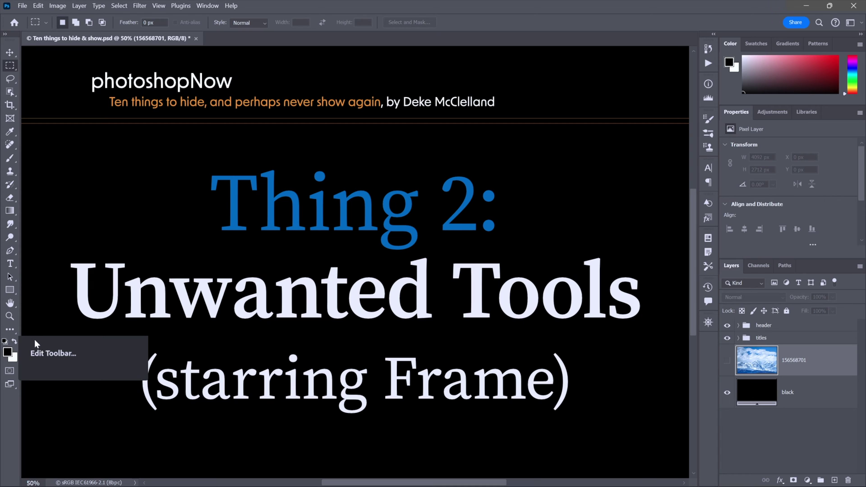
left_click(11, 330)
left_click(11, 331)
left_click(11, 331)
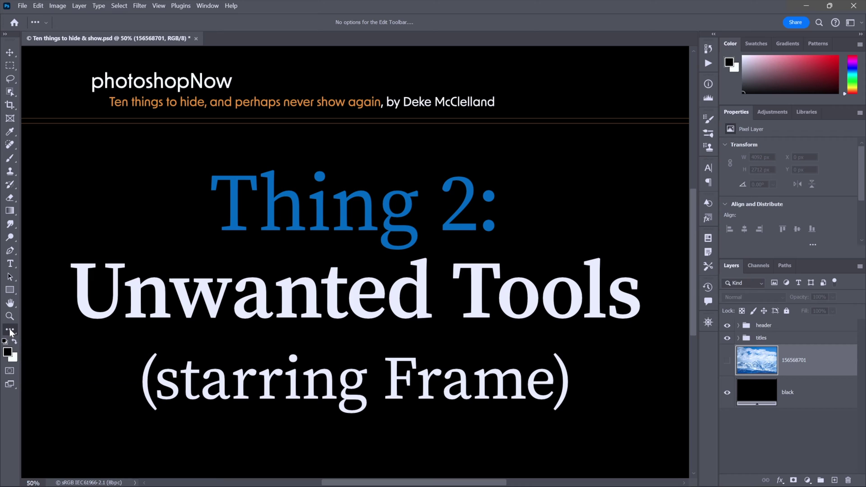
left_click(10, 331)
left_click(55, 329)
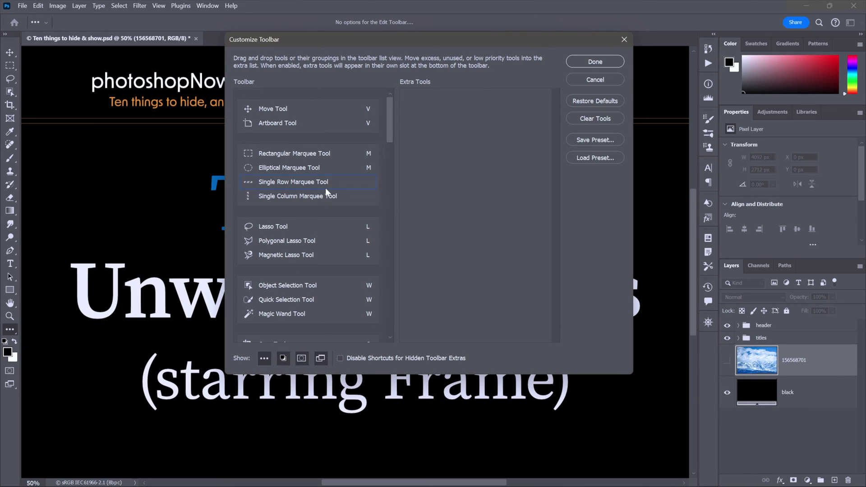
scroll(331, 237, "down", 3)
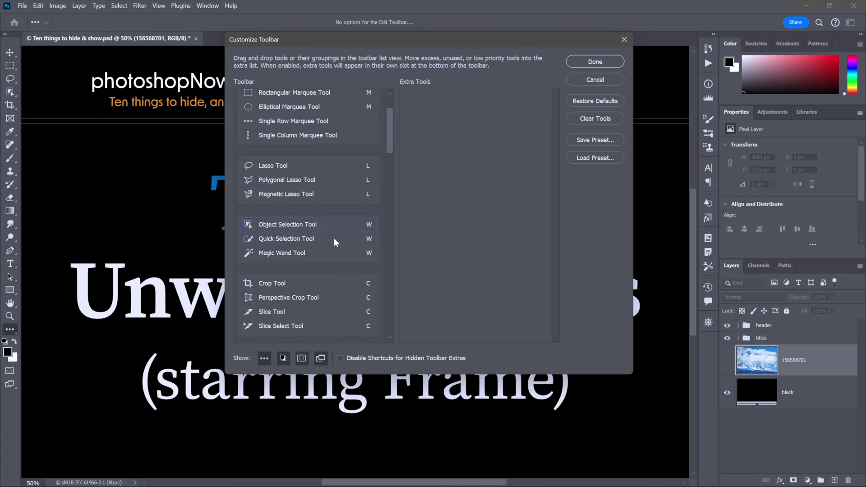
scroll(333, 238, "down", 3)
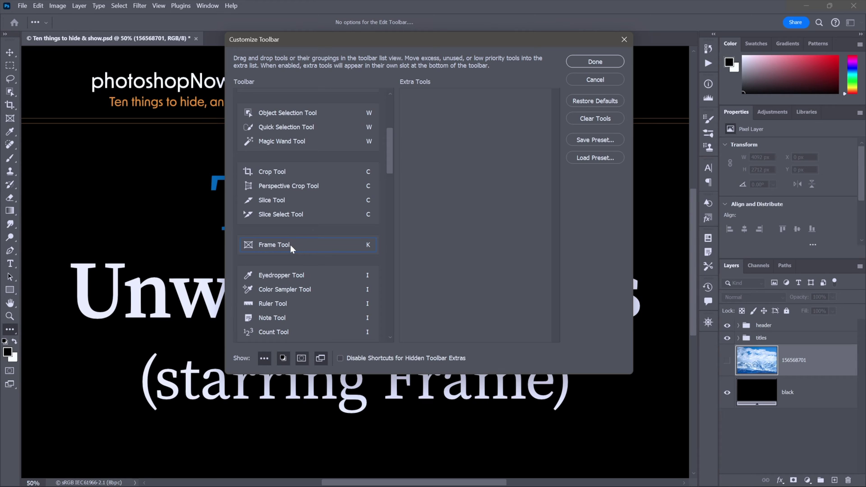
left_click_drag(290, 244, 447, 172)
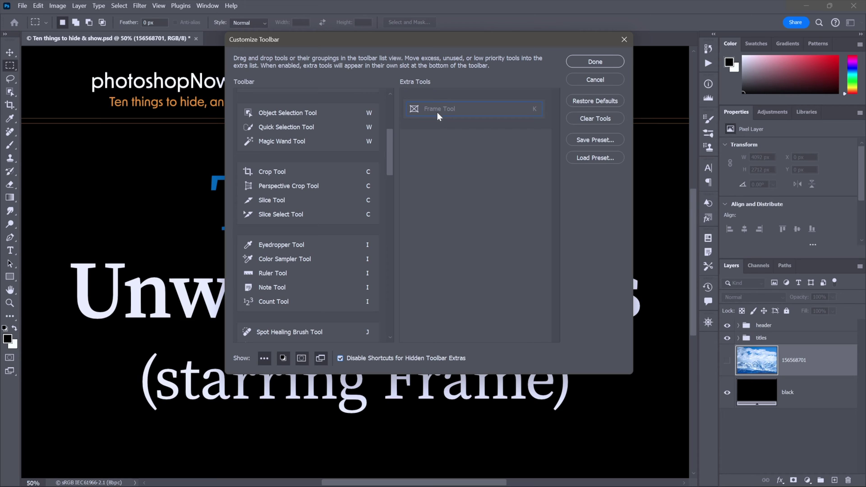
left_click(582, 62)
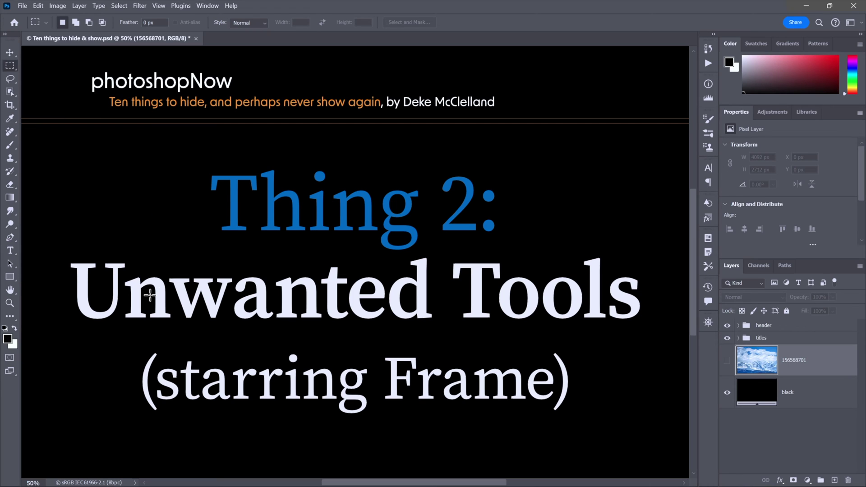
left_click(10, 317)
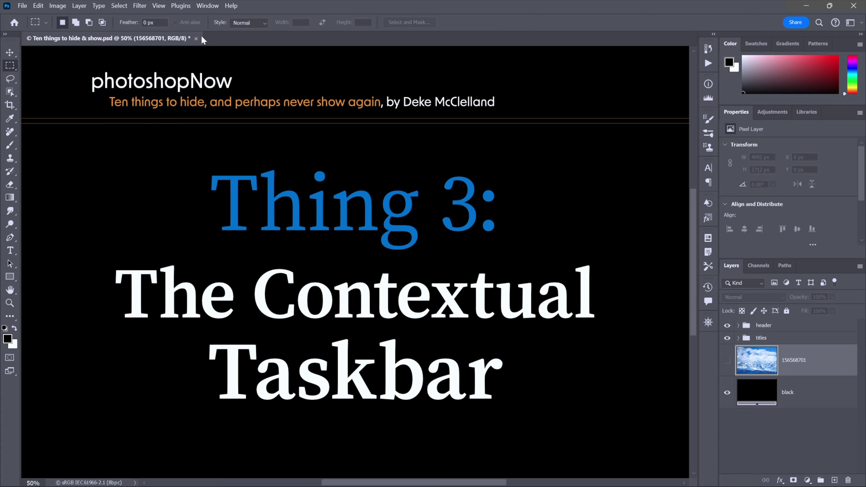
- Display the Contextual Task Bar in the workspace
left_click(200, 5)
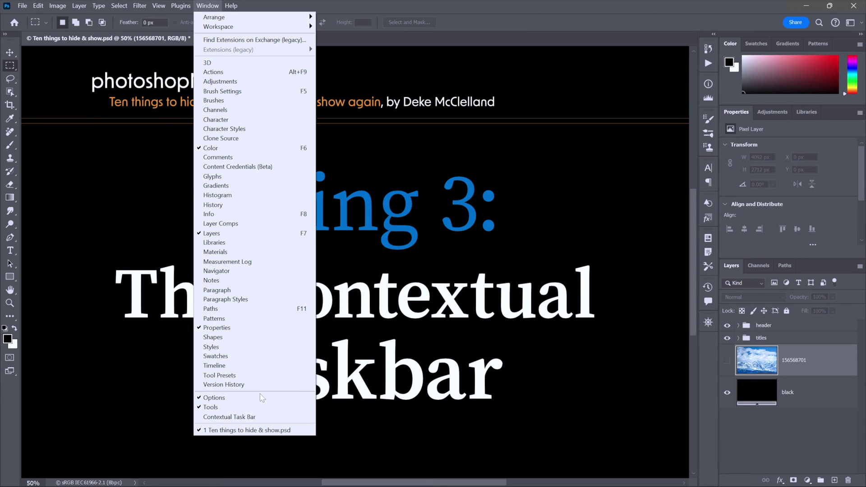
left_click(272, 417)
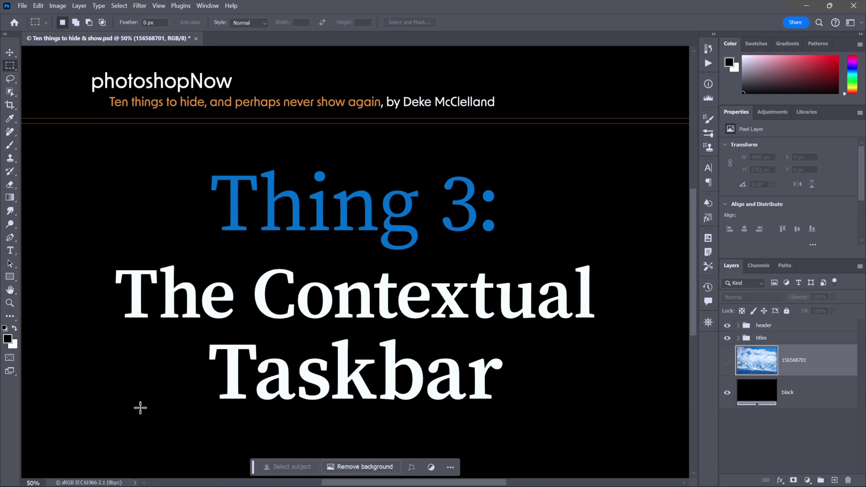
- Show the mountain layer, generate "giant snow monster" in an about 745 × 1013 px rectangle above the central peak, and pick the third variation
key("ctrl+comma")
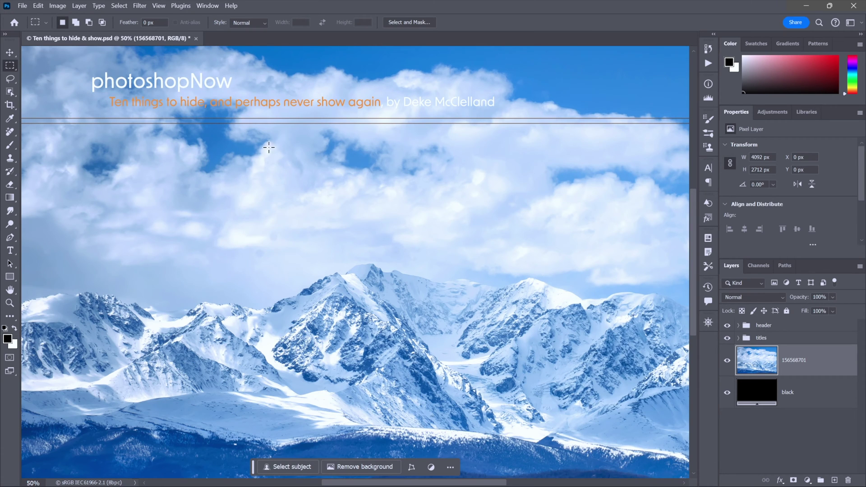
left_click_drag(268, 142, 393, 312)
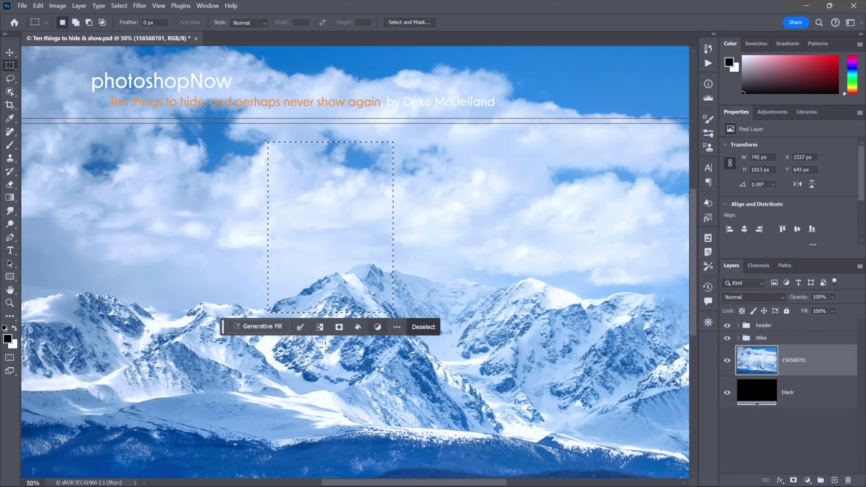
left_click(257, 326)
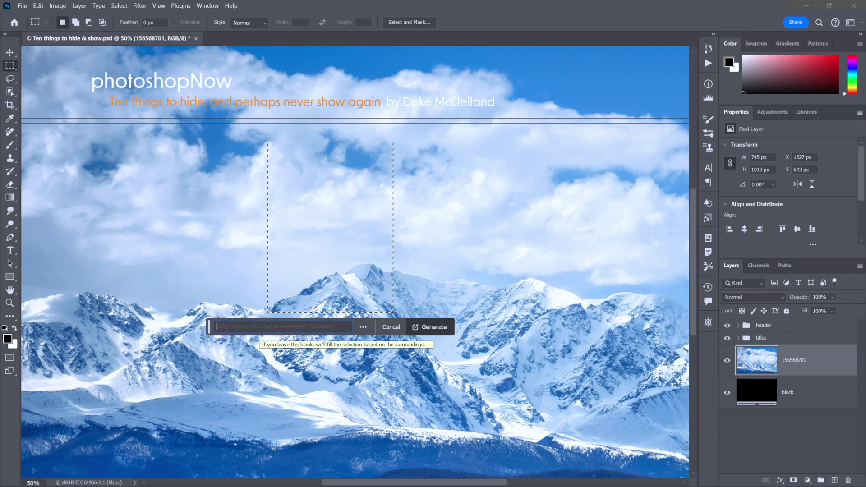
type("giant snow monster")
left_click(436, 329)
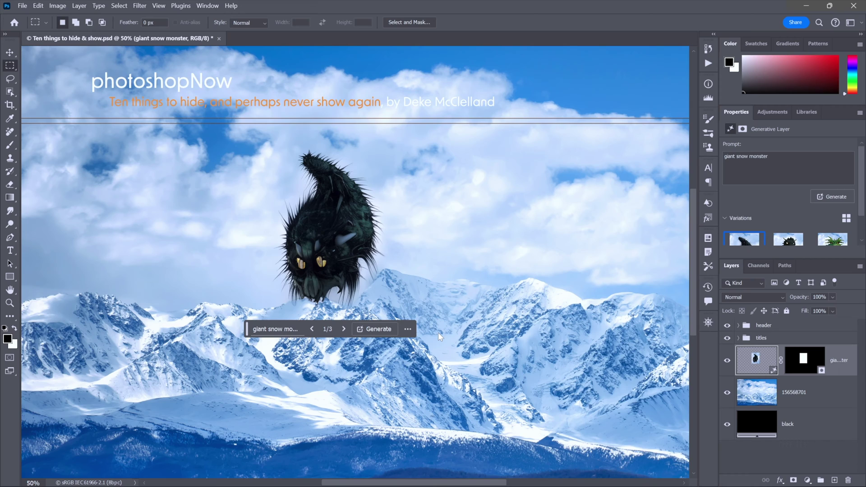
left_click(342, 326)
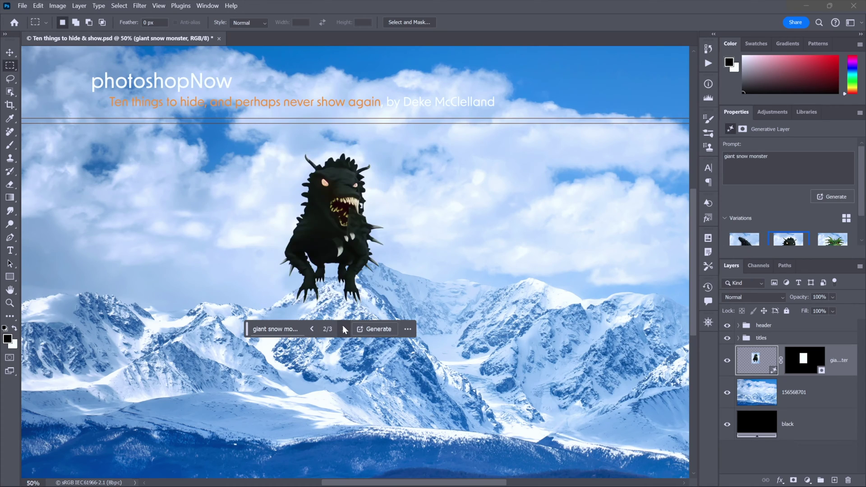
left_click(342, 329)
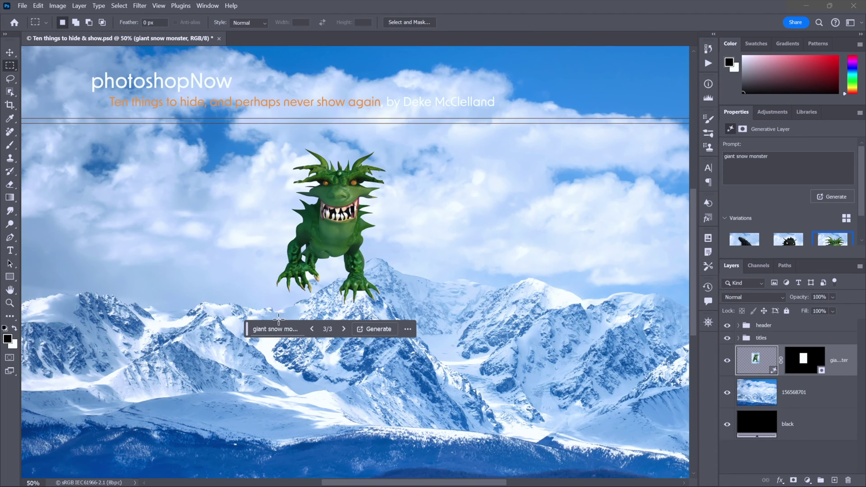
- Enter the orange header text with the Type tool, pin the Contextual Task Bar's position, and commit the text layer
key("t")
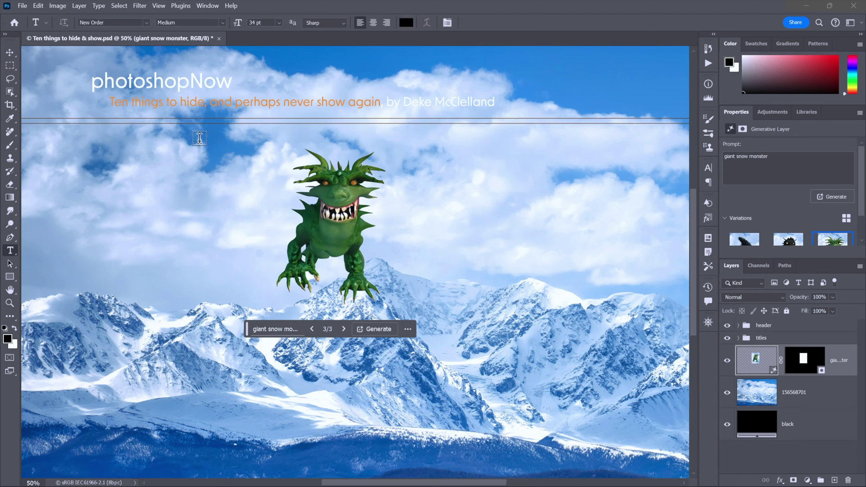
left_click(186, 100)
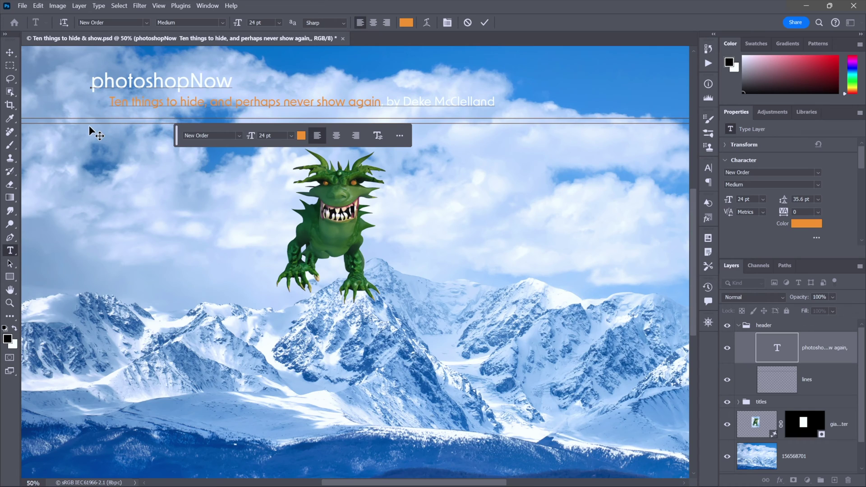
left_click(399, 136)
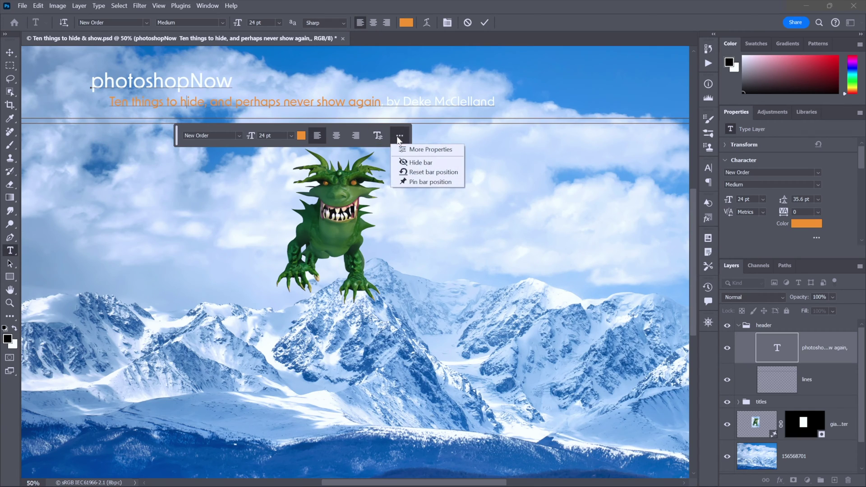
left_click(431, 182)
left_click(207, 6)
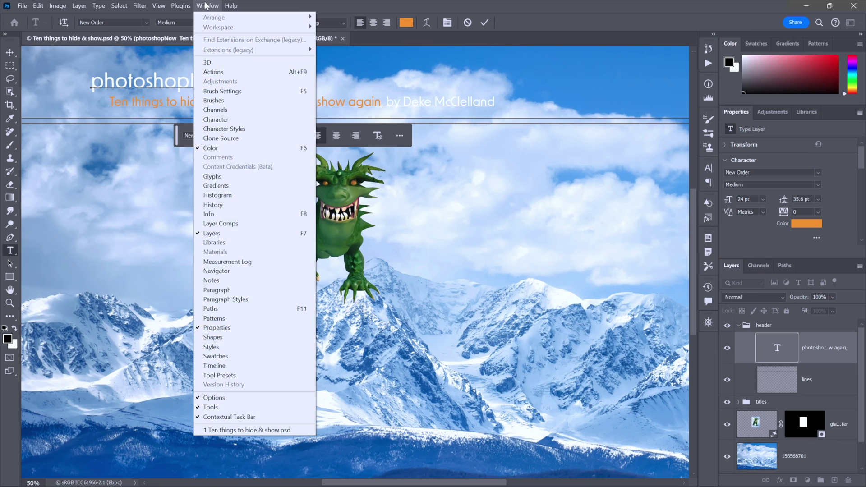
left_click(274, 215)
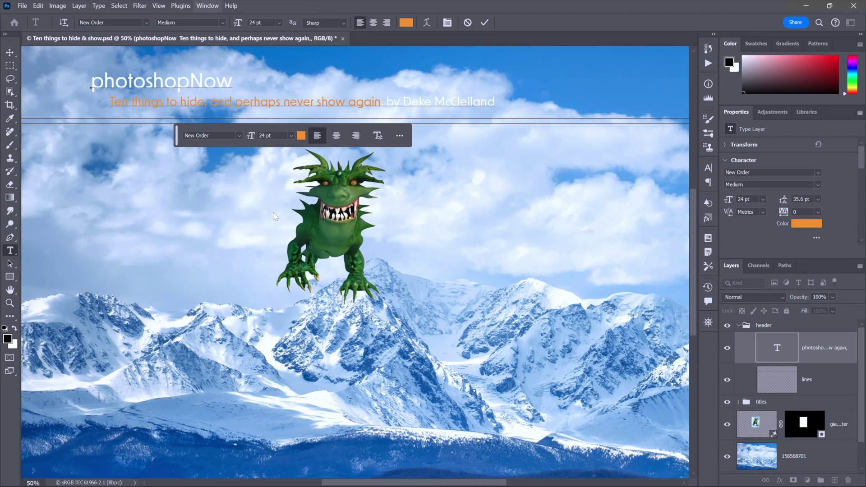
key("ctrl+Return")
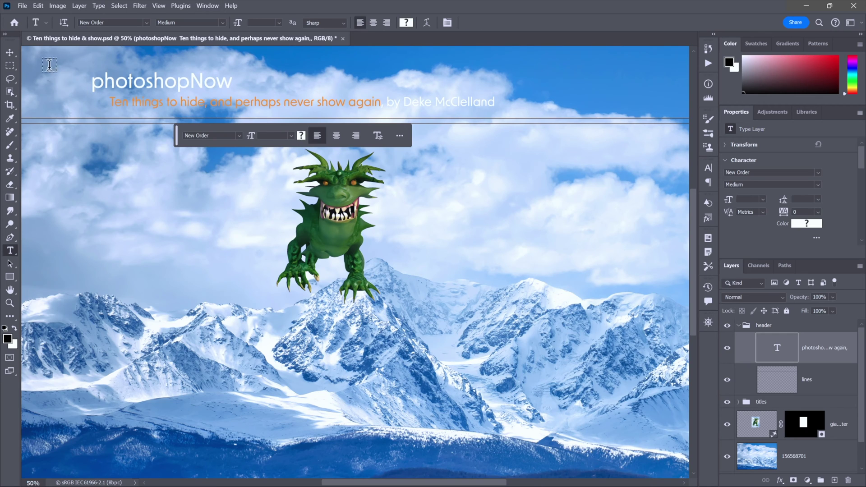
- Assign F8 as the keyboard shortcut for the Window command Contextual Task Bar in the application menu shortcuts
left_click(39, 6)
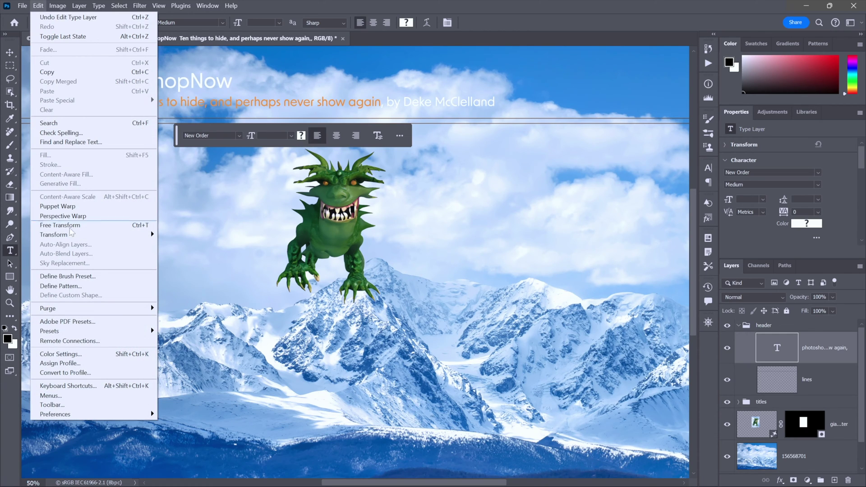
left_click(121, 389)
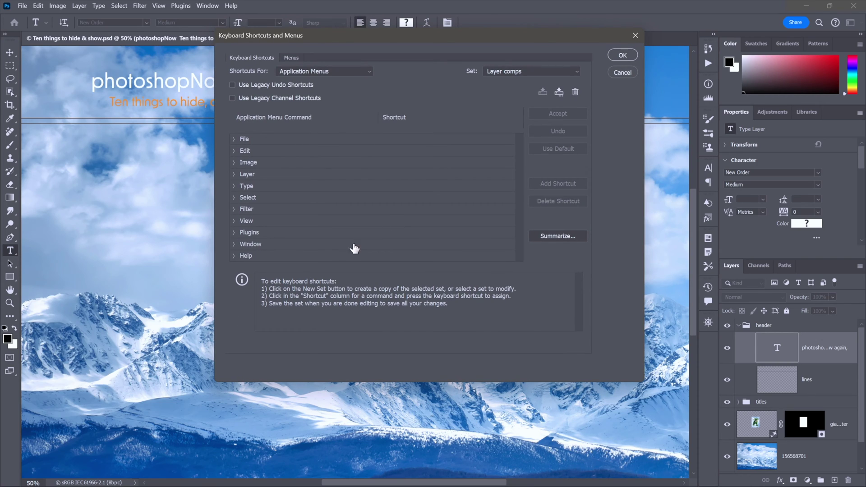
left_click(234, 244)
scroll(318, 246, "down", 1)
scroll(319, 246, "down", 8)
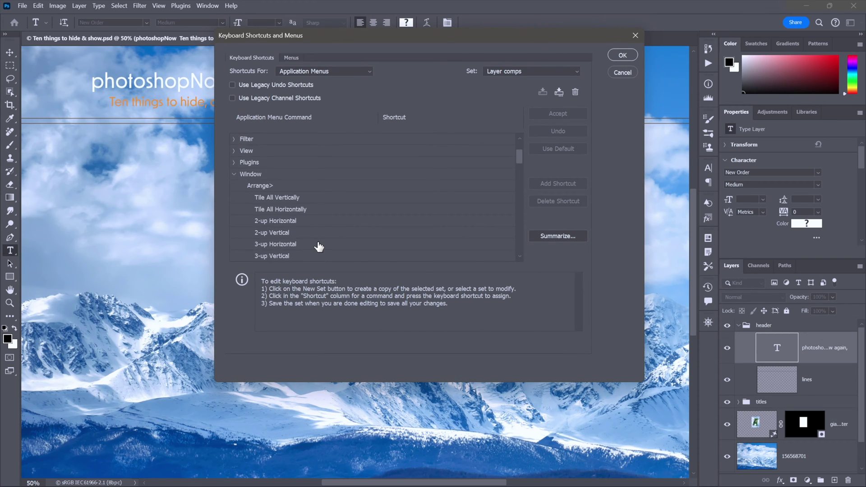
scroll(321, 248, "down", 5)
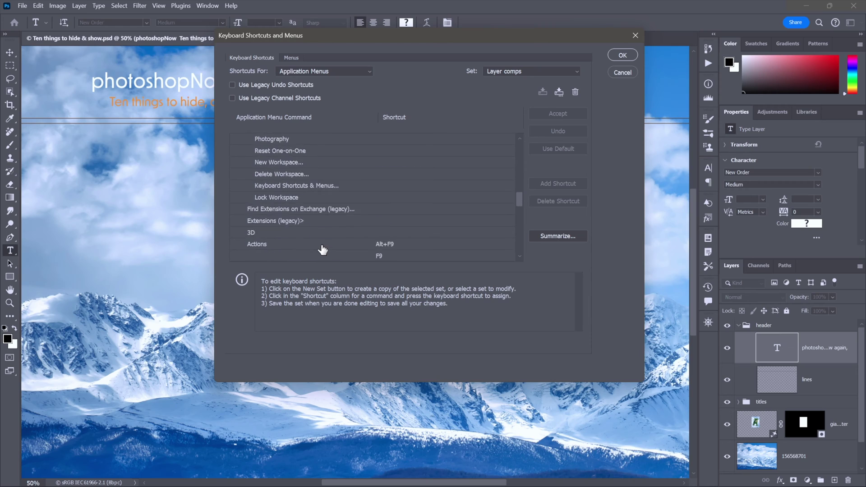
left_click_drag(520, 202, 522, 259)
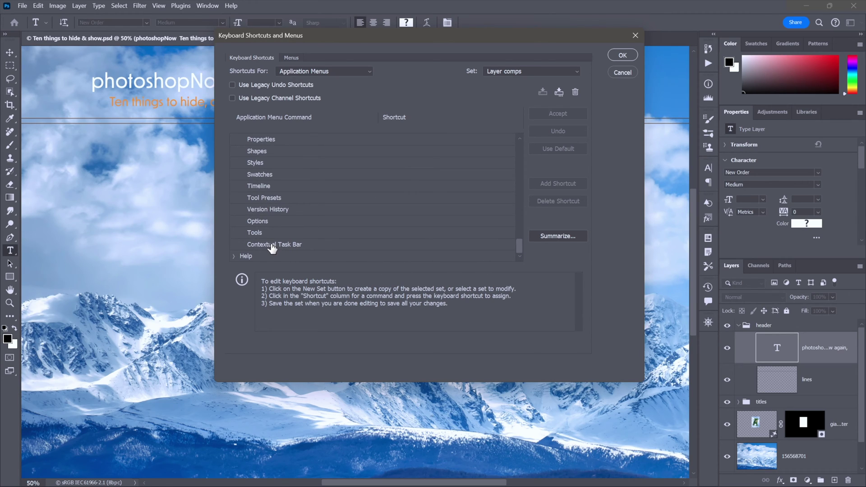
left_click(388, 244)
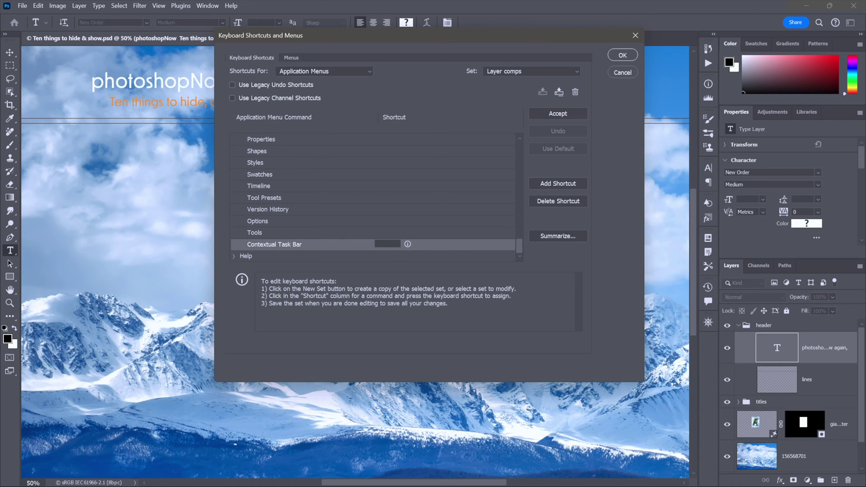
key("F8")
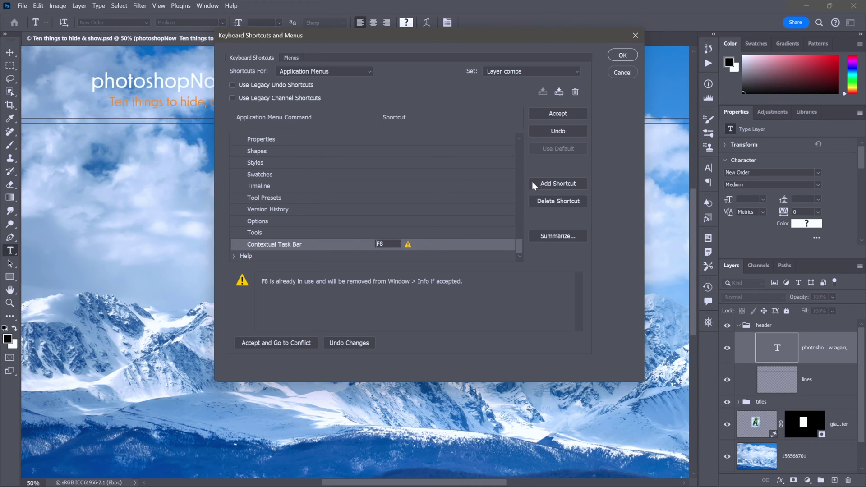
left_click(544, 184)
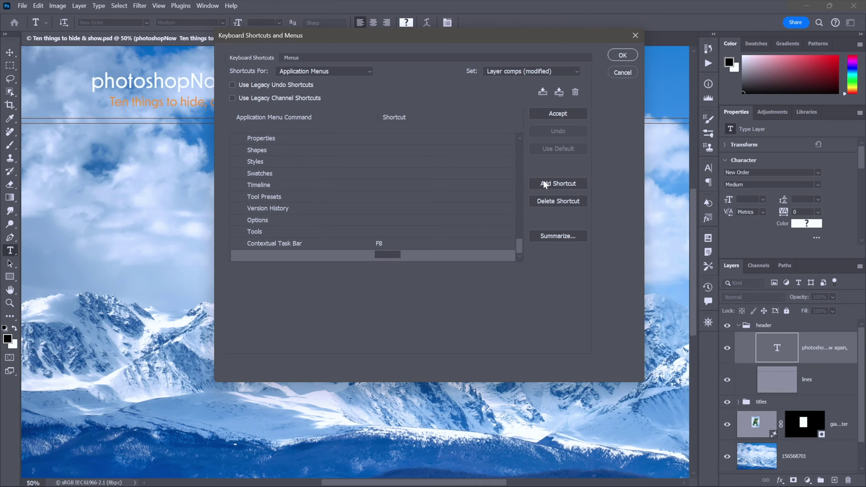
left_click(622, 55)
left_click(622, 55)
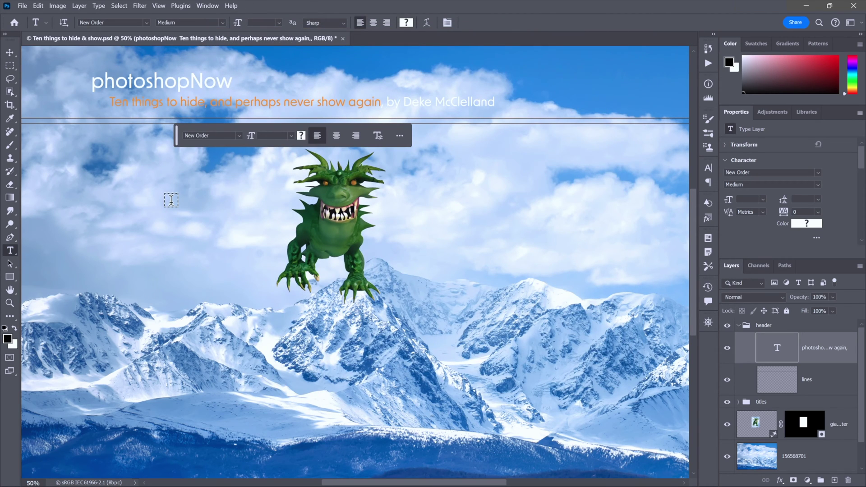
- Toggle the Contextual Task Bar's visibility in the workspace
key("ctrl+shift+alt+t")
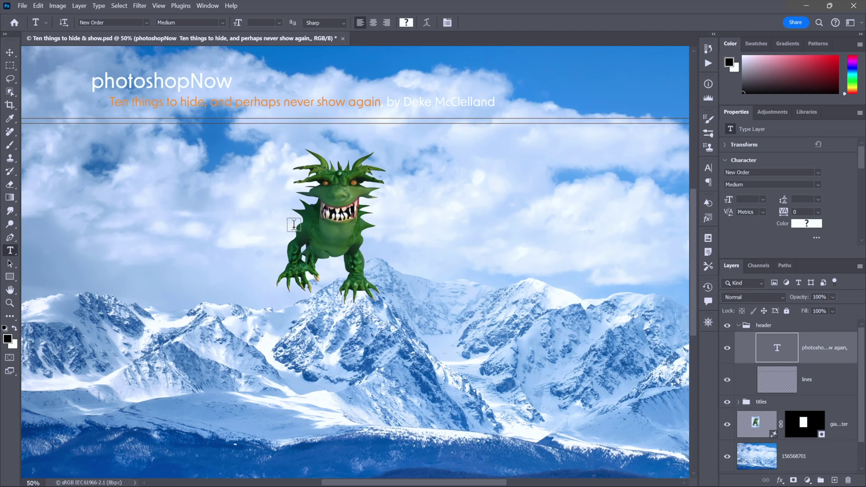
key("ctrl+shift+alt+t")
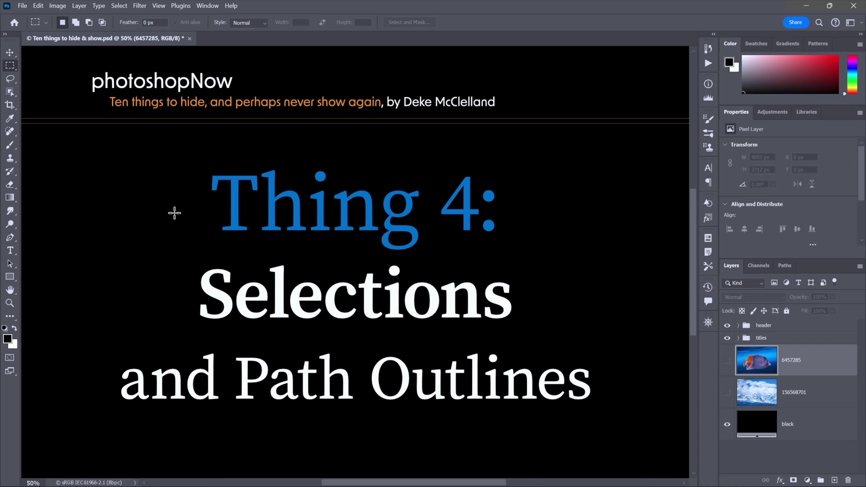
- Show the fish layer and activate the Object Selection tool, playing, pausing and closing its quick video
key("ctrl+comma")
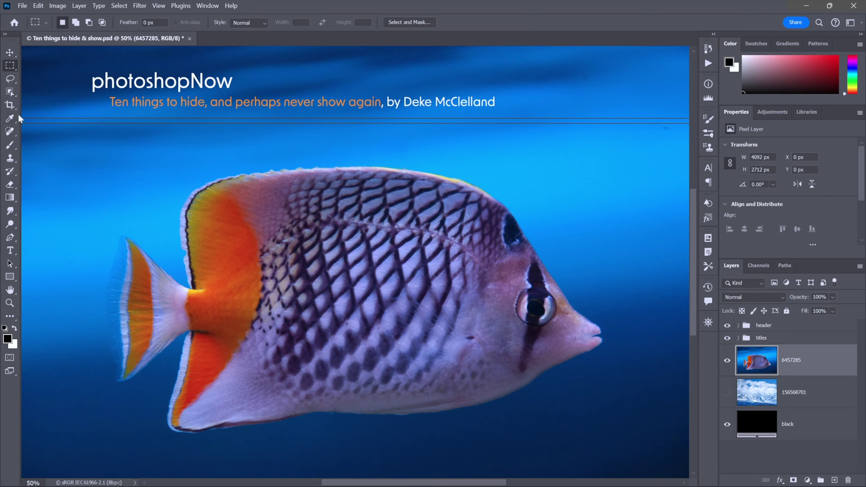
left_click(10, 94)
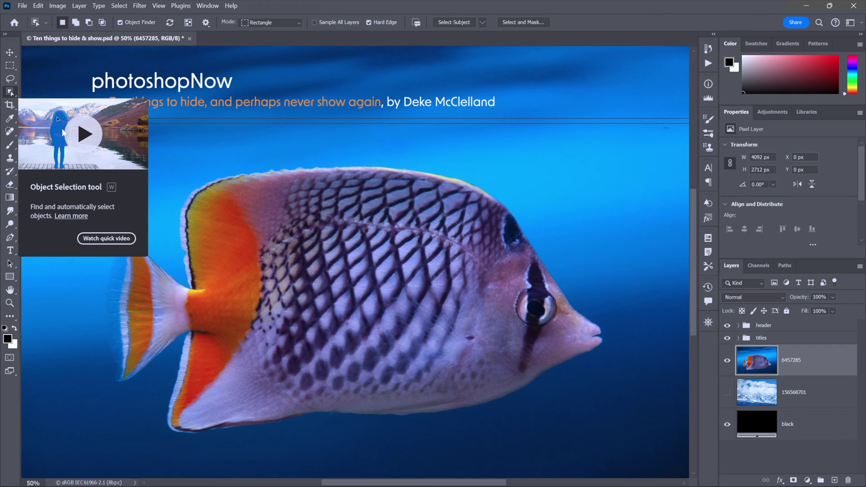
left_click(74, 130)
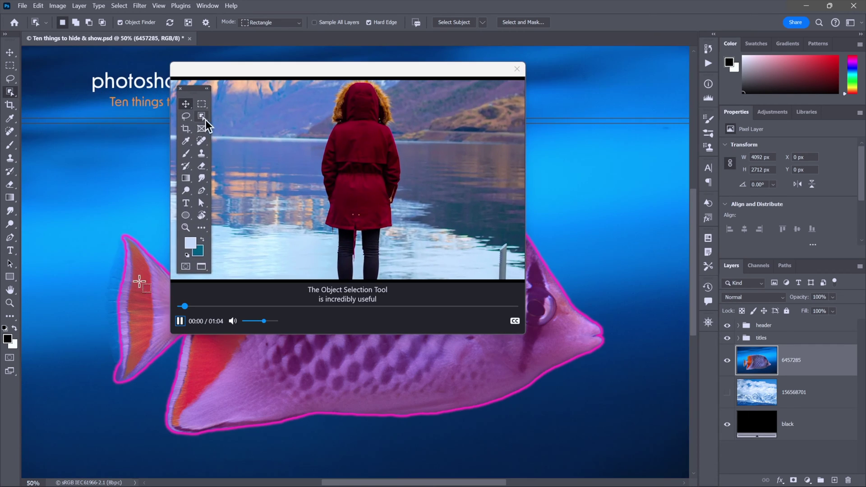
left_click(180, 321)
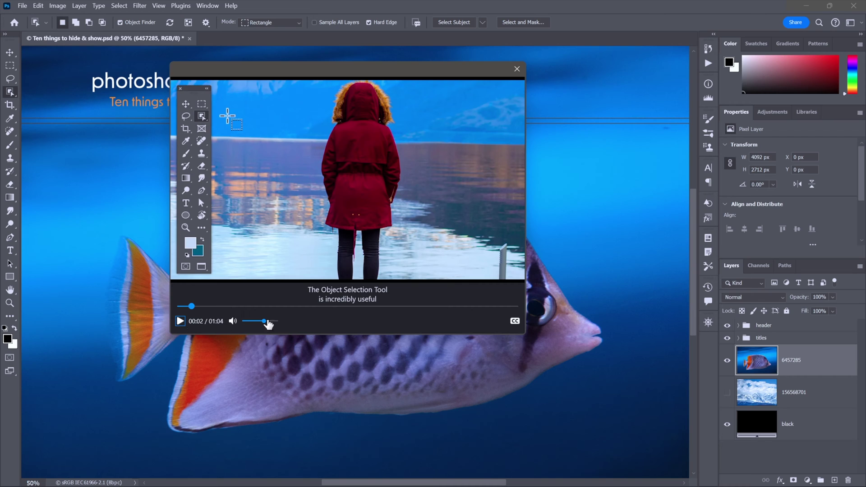
left_click(514, 71)
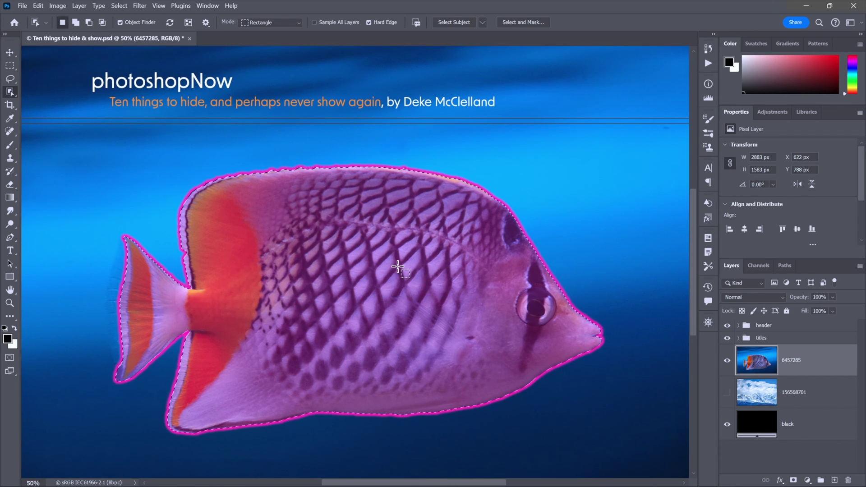
- Select the whole fish with the Object Selection tool and switch to the Move tool
left_click(460, 283)
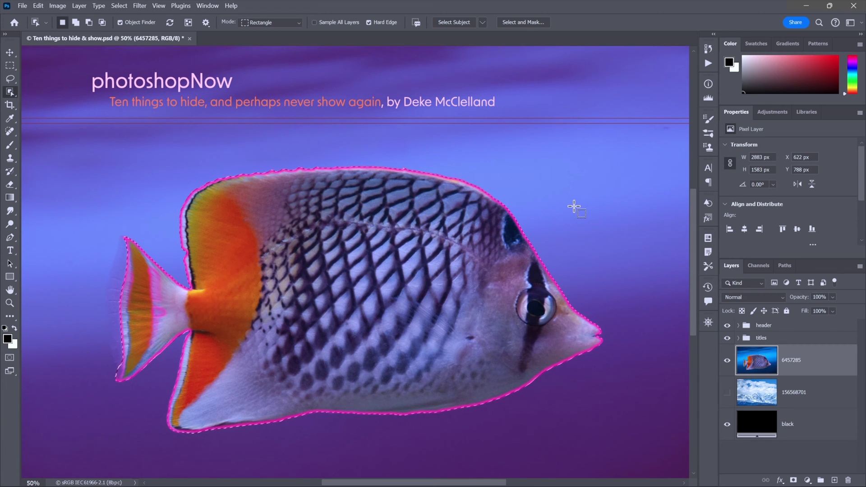
key("m")
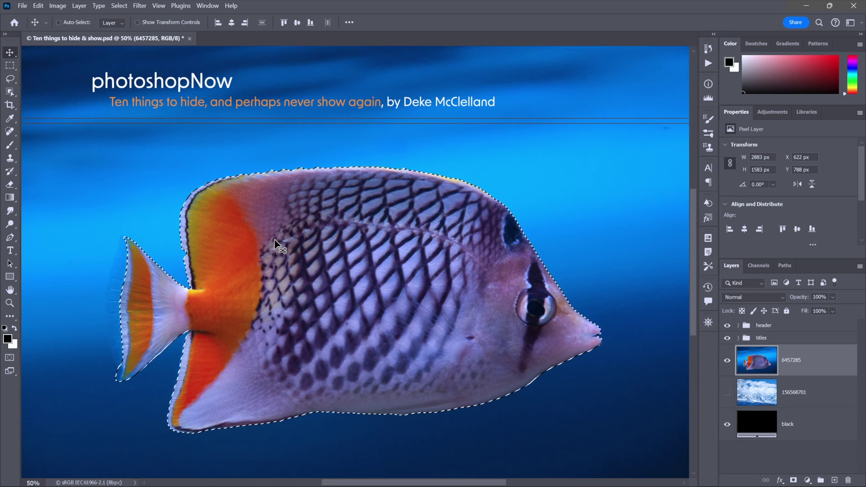
- Try moving the selected fish pixels up and to the right, and undo the move
left_click_drag(274, 239, 394, 229)
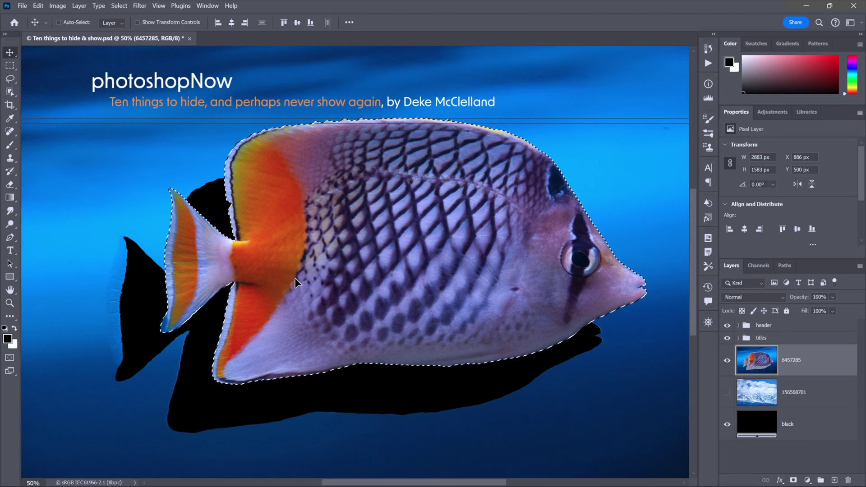
key("ctrl")
key("ctrl+z")
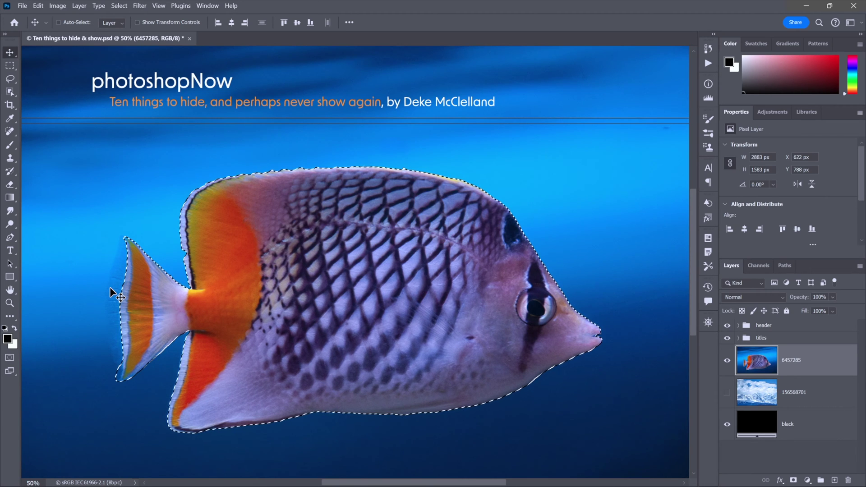
- Deselect the fish and restore its selection outline with Reselect
key("ctrl")
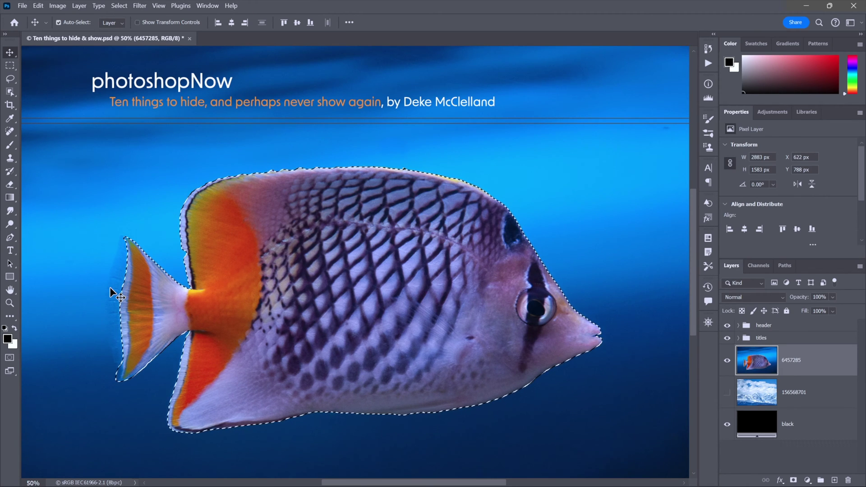
key("ctrl+d")
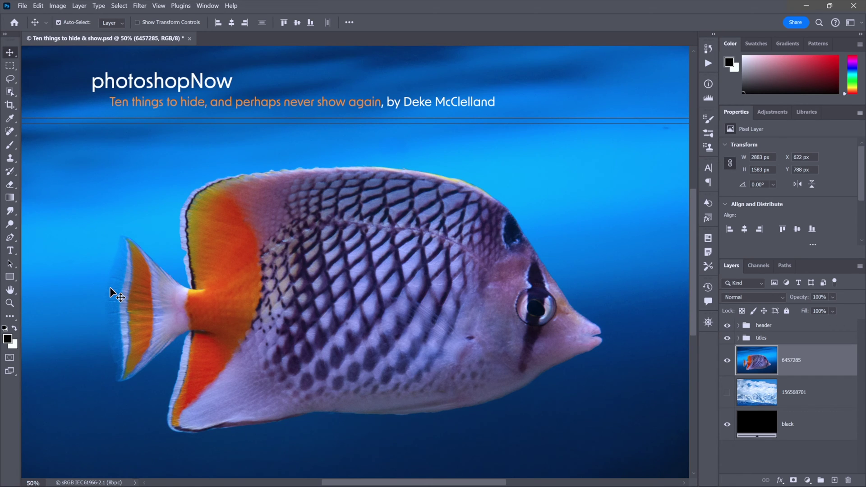
key("ctrl+shift+d")
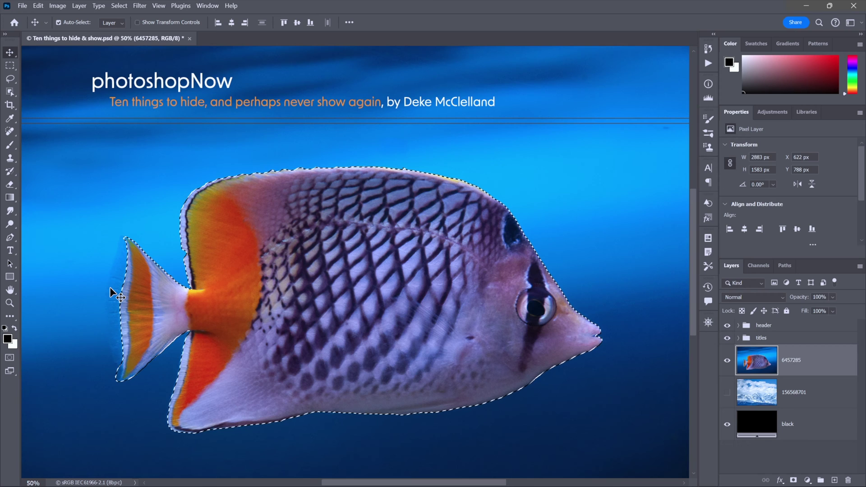
- With the selection outline hidden, move the selected fish pixels up and right to about X 908 px, Y 458 px, and hide the fish layer
key("ctrl+d")
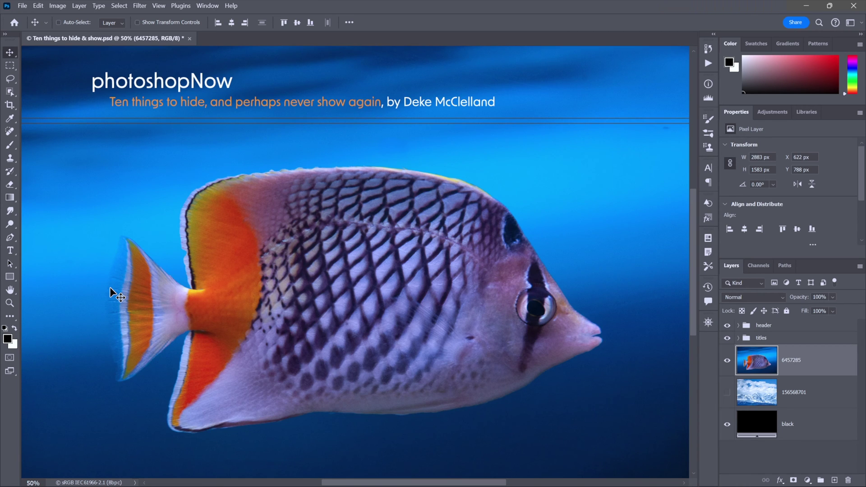
left_click_drag(289, 307, 339, 251)
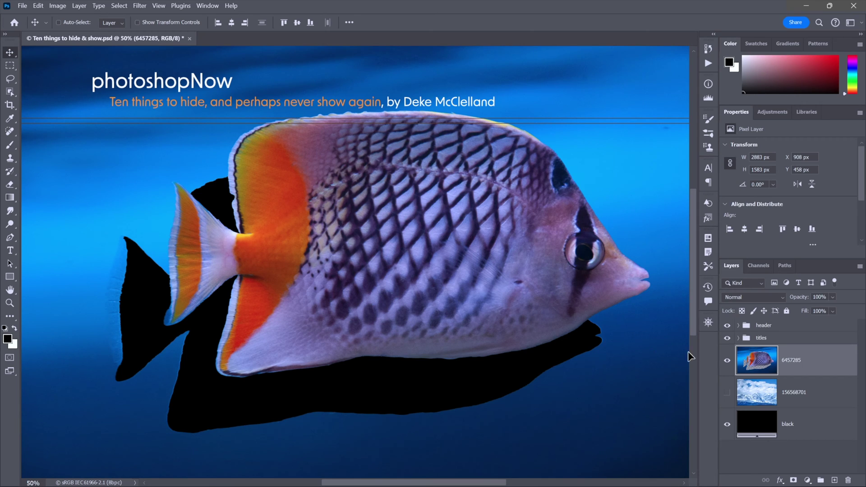
left_click(726, 361)
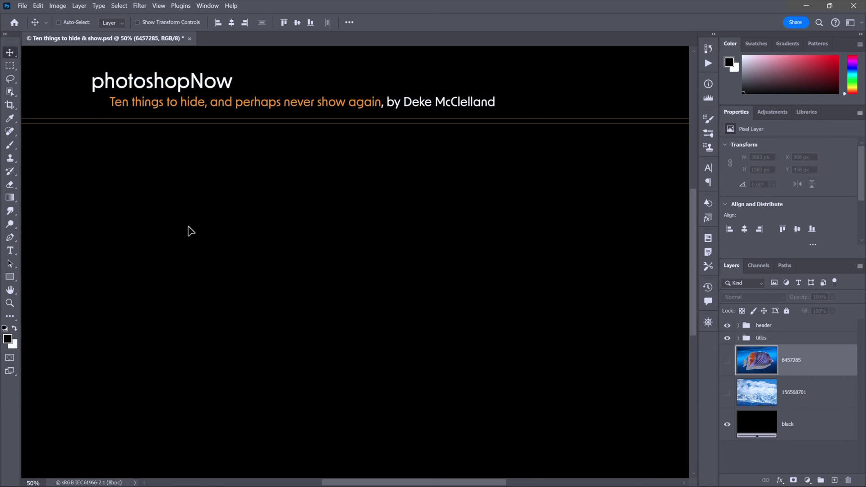
- Draw a red hexagon with a white 12 px stroke, about 1079 × 1032 px, using the Polygon Tool
left_click(12, 275)
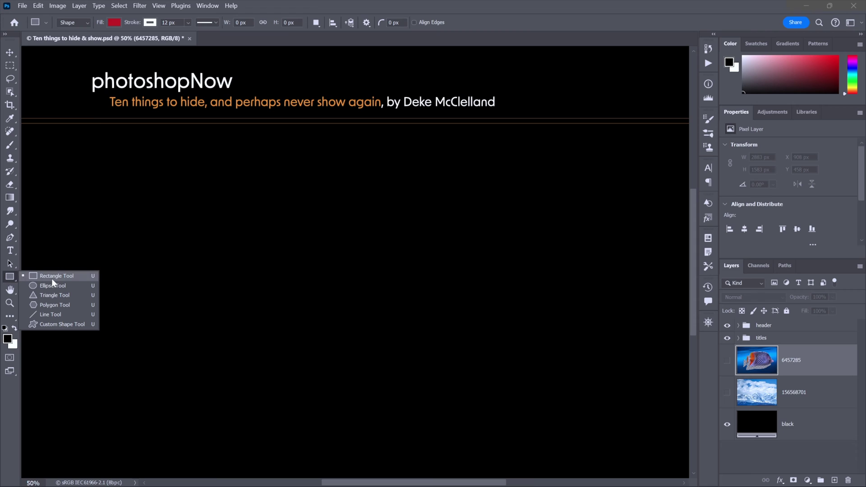
left_click(74, 305)
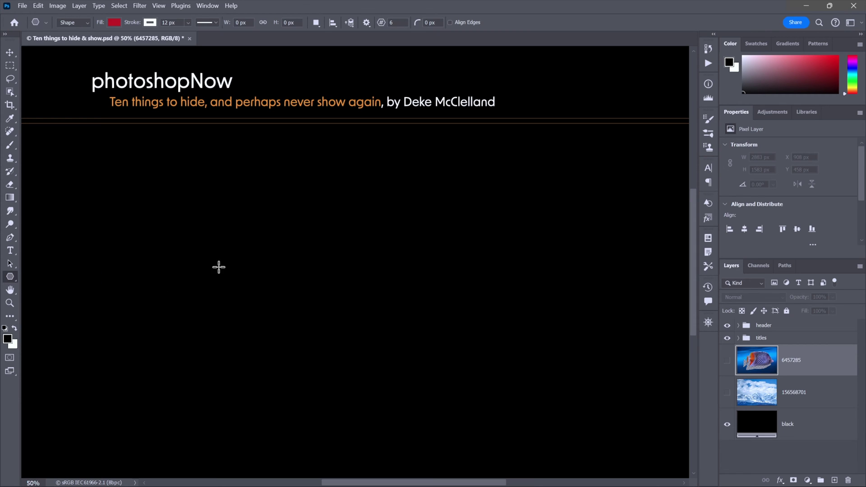
left_click_drag(250, 192, 431, 364)
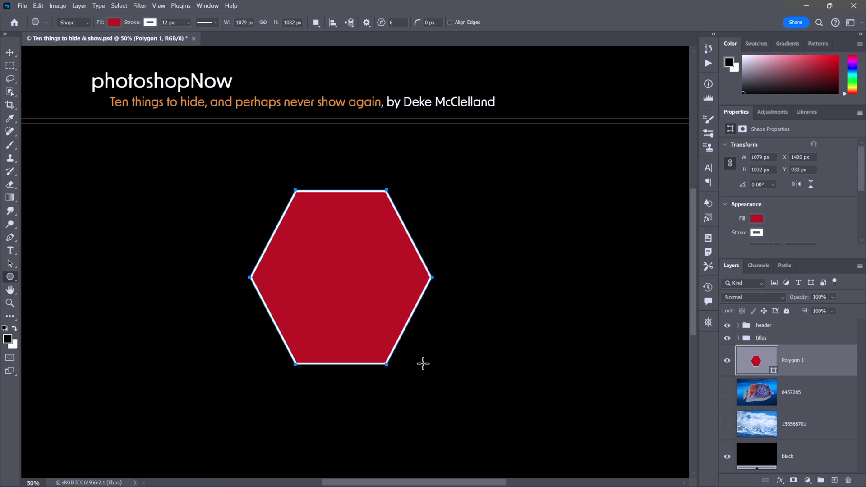
- With the extras shown again and the fish selection cleared, rotate the hexagon about 21° counterclockwise
key("ctrl+h")
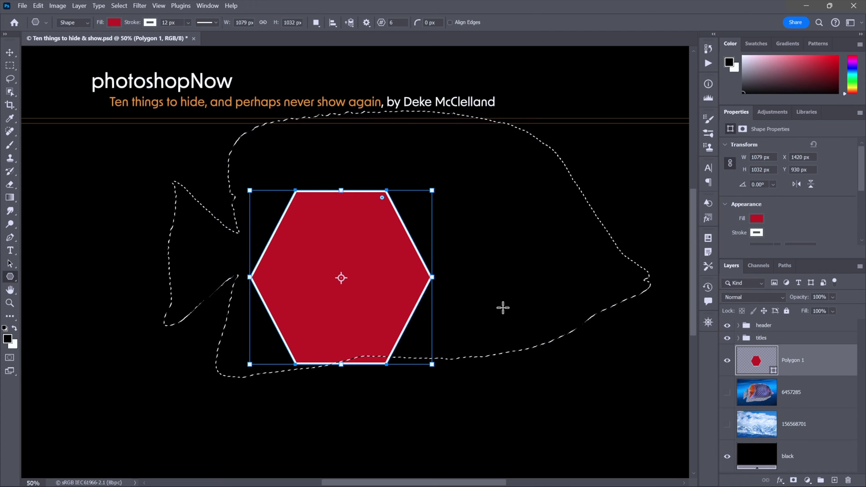
key("ctrl+d")
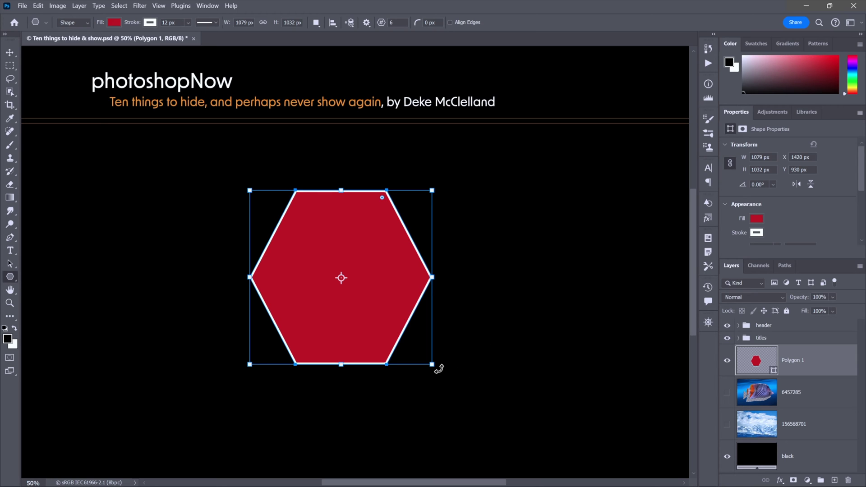
left_click_drag(439, 369, 458, 324)
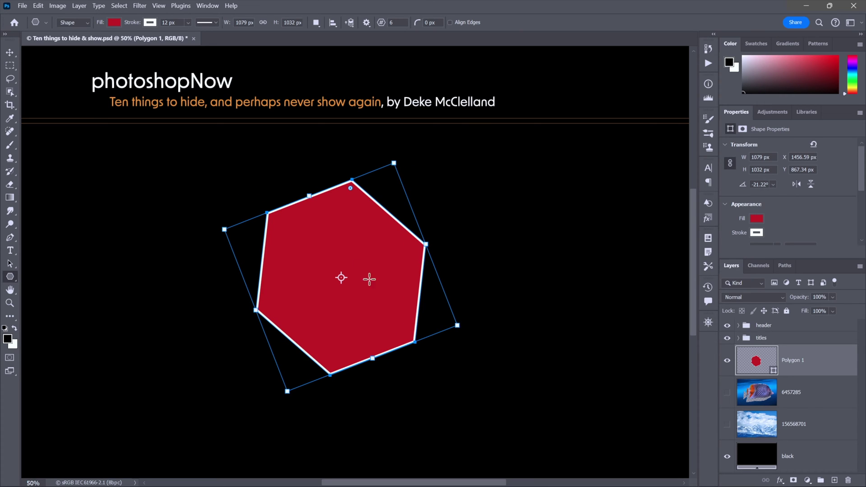
- Hide the hexagon's target path outline and its transform controls
left_click(159, 6)
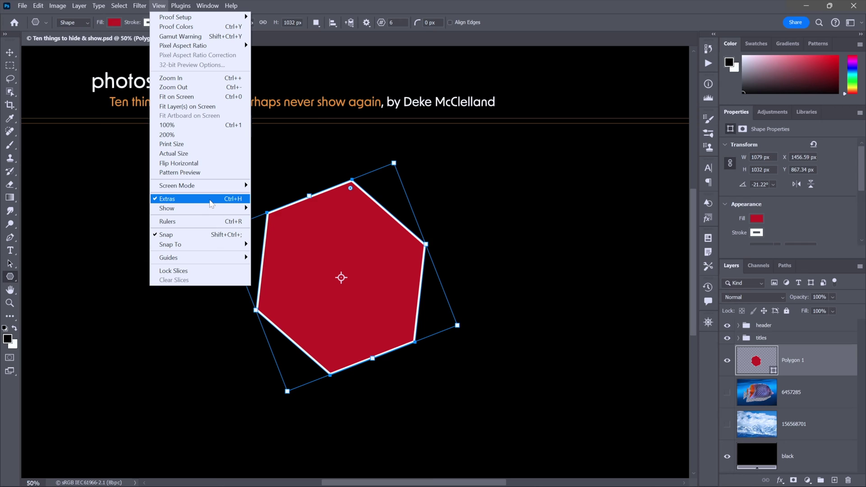
mouse_move(215, 212)
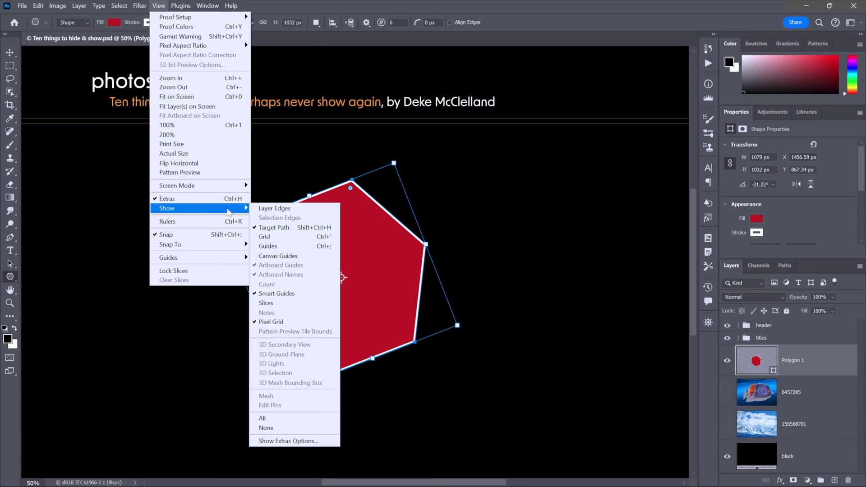
left_click(291, 229)
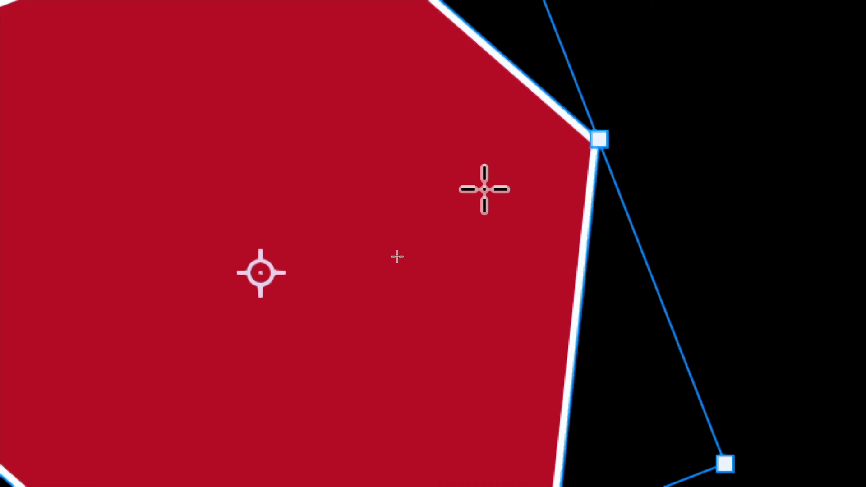
key("Return")
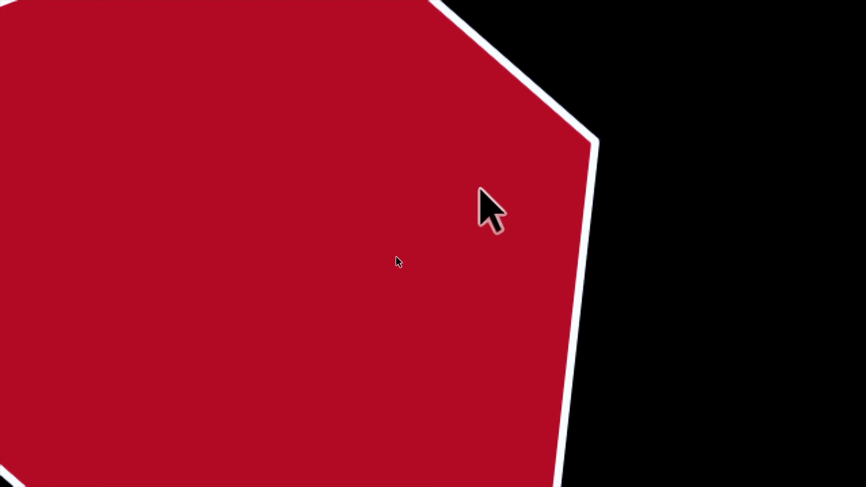
left_click(479, 189)
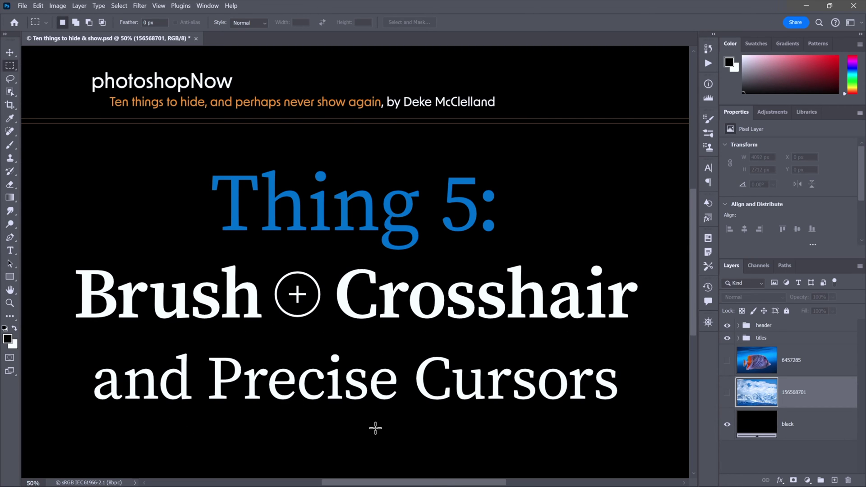
- Show the snowy mountain layer and paint a black looping stroke across it with the 60 px Brush tool
key("ctrl+comma")
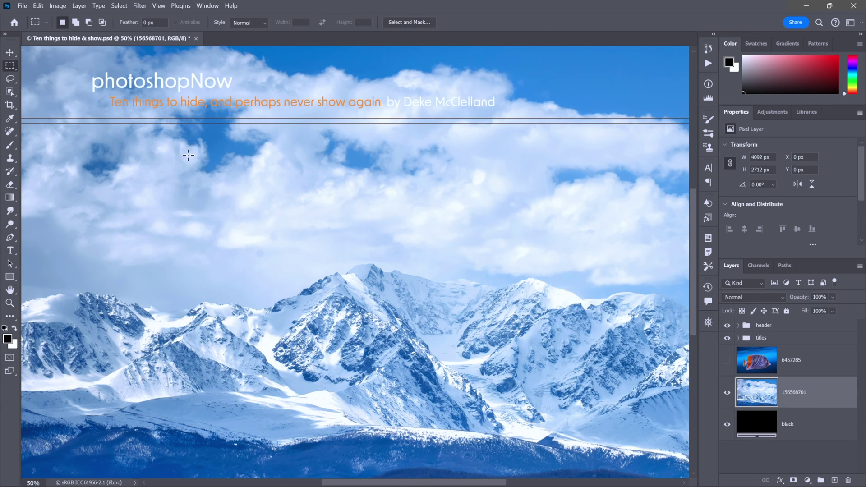
left_click(9, 147)
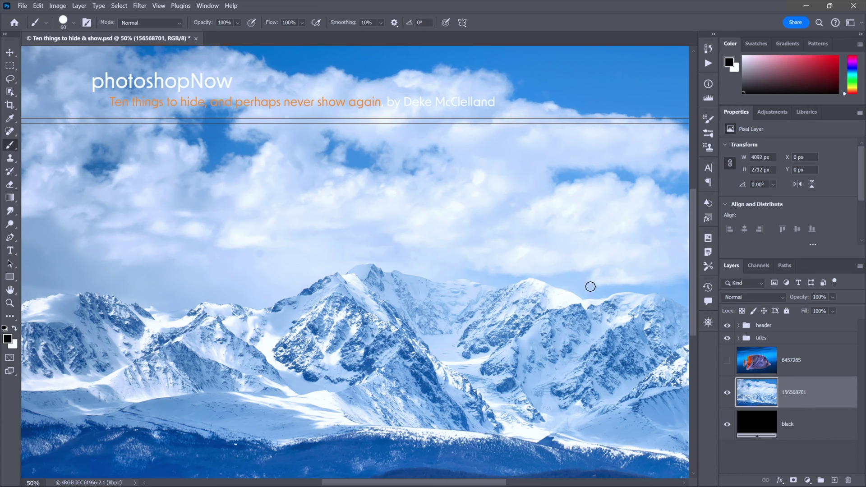
mouse_move(592, 325)
left_mouse_down()
mouse_move(585, 262)
mouse_move(556, 223)
mouse_move(495, 200)
mouse_move(438, 229)
mouse_move(436, 289)
mouse_move(488, 316)
mouse_move(516, 284)
mouse_move(507, 233)
mouse_move(453, 190)
mouse_move(360, 190)
mouse_move(299, 250)
mouse_move(304, 335)
mouse_move(360, 368)
mouse_move(393, 340)
mouse_move(393, 272)
mouse_move(342, 215)
mouse_move(237, 217)
mouse_move(181, 296)
mouse_move(210, 366)
mouse_move(263, 359)
mouse_move(268, 297)
mouse_move(243, 259)
mouse_move(173, 235)
mouse_move(106, 274)
mouse_move(94, 352)
mouse_move(131, 406)
left_mouse_up()
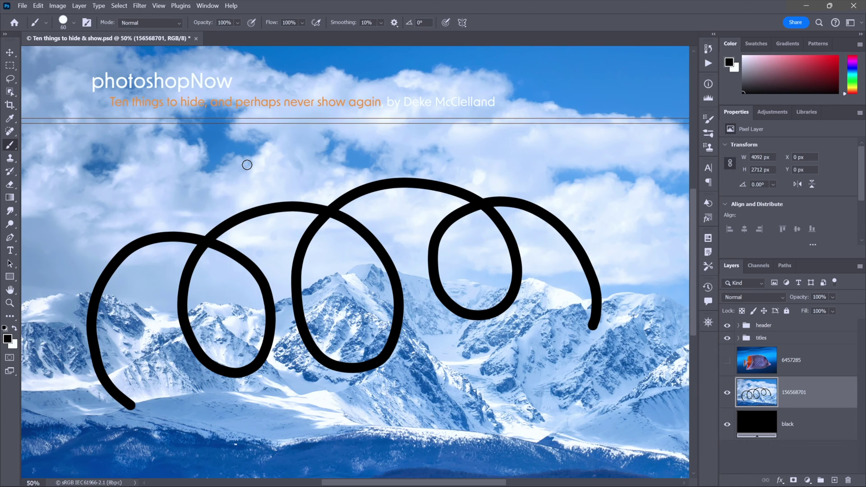
- Set the brush size to 80 px, switch to the precise cursor, and paint a second black looping stroke
key("bracketright")
key("bracketright")
key("bracketright")
key("bracketleft")
key("Caps_Lock")
mouse_move(625, 334)
left_mouse_down()
mouse_move(631, 287)
mouse_move(604, 238)
mouse_move(554, 241)
mouse_move(534, 289)
mouse_move(567, 324)
mouse_move(575, 284)
mouse_move(533, 244)
mouse_move(447, 233)
mouse_move(410, 275)
mouse_move(429, 342)
mouse_move(483, 342)
mouse_move(492, 277)
mouse_move(418, 230)
mouse_move(350, 247)
mouse_move(348, 293)
mouse_move(373, 313)
mouse_move(385, 275)
mouse_move(320, 222)
mouse_move(260, 238)
left_mouse_up()
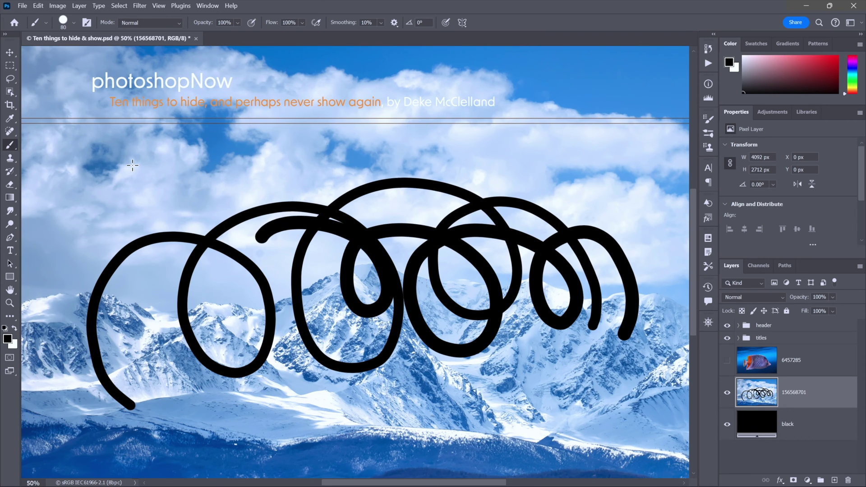
- Try the Pen tool, switch to the Eyedropper with a precise cursor, and sample blue from the gap in the clouds
left_click(12, 238)
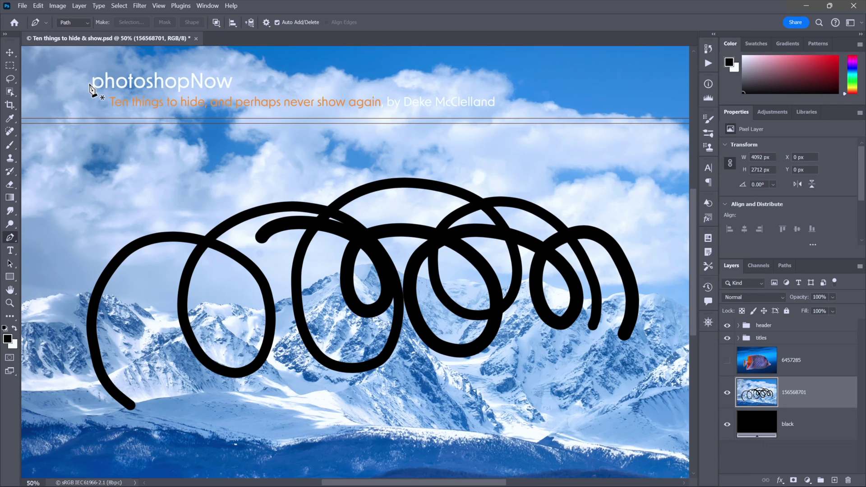
left_click(10, 119)
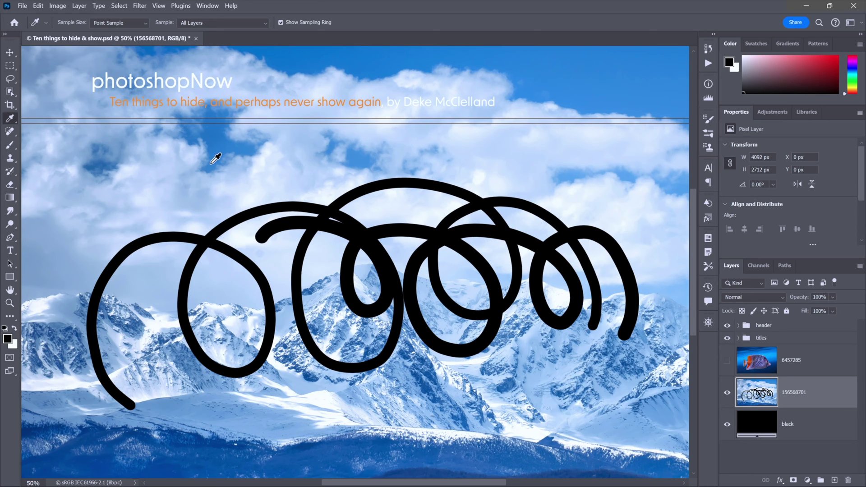
key("Caps_Lock")
left_click(221, 146)
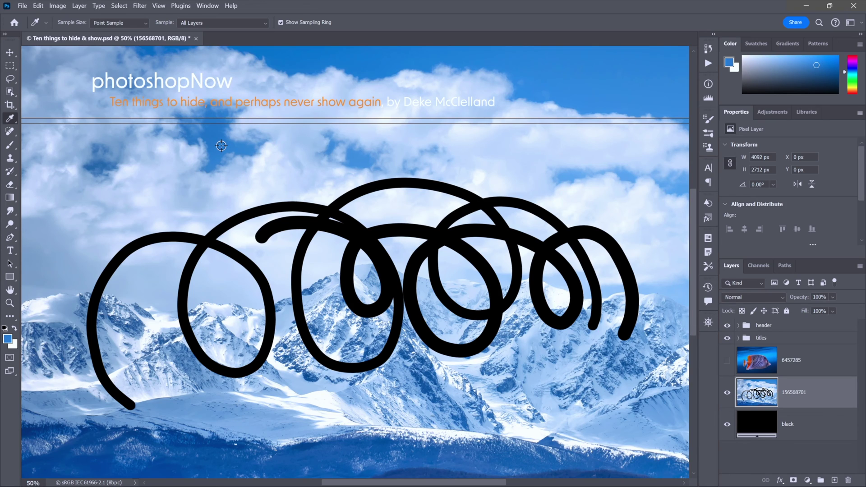
- Turn off the precise cursor and paint a blue looping stroke across the mountains with the Brush tool
key("Caps_Lock")
key("b")
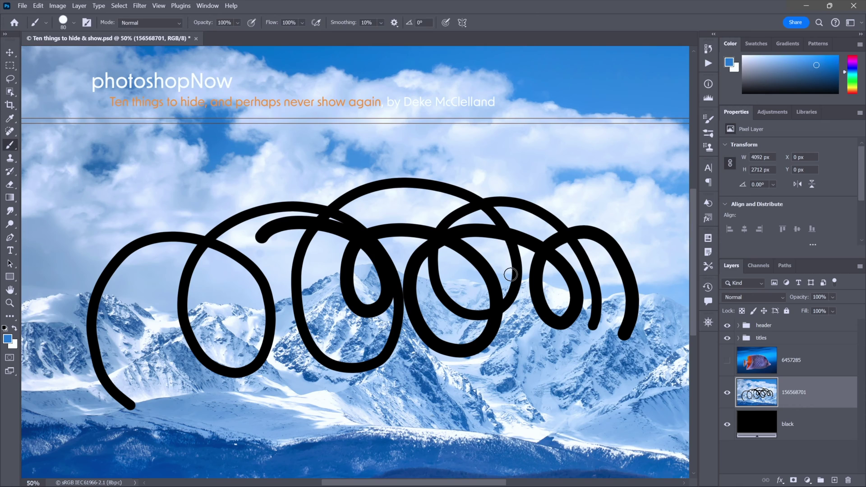
mouse_move(537, 390)
left_mouse_down()
mouse_move(587, 334)
mouse_move(581, 260)
mouse_move(510, 214)
mouse_move(419, 265)
mouse_move(420, 344)
mouse_move(465, 351)
mouse_move(483, 284)
mouse_move(429, 211)
mouse_move(333, 217)
mouse_move(295, 305)
mouse_move(338, 363)
mouse_move(366, 327)
mouse_move(350, 245)
mouse_move(265, 189)
mouse_move(178, 227)
mouse_move(173, 310)
mouse_move(237, 343)
mouse_move(260, 290)
mouse_move(218, 216)
mouse_move(105, 214)
mouse_move(52, 318)
mouse_move(90, 393)
left_mouse_up()
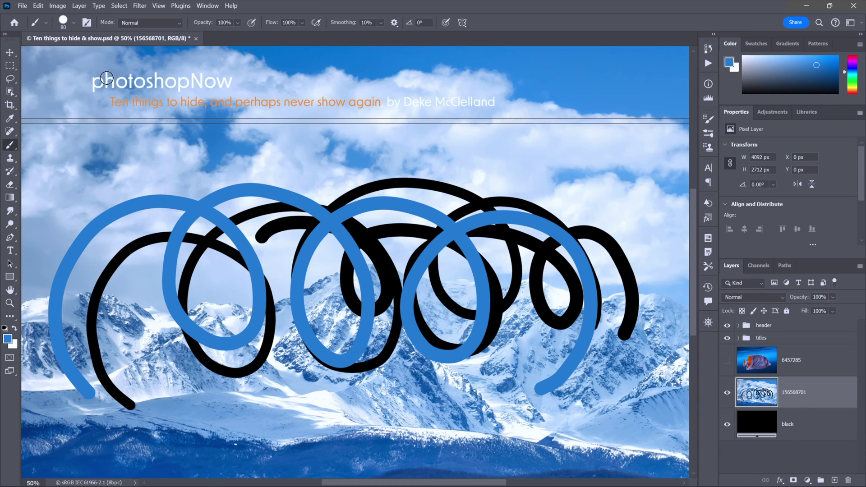
- In the cursor preferences, turn on Show Crosshair in Brush Tip, try Precise for other cursors, and set them back to Standard
left_click(38, 5)
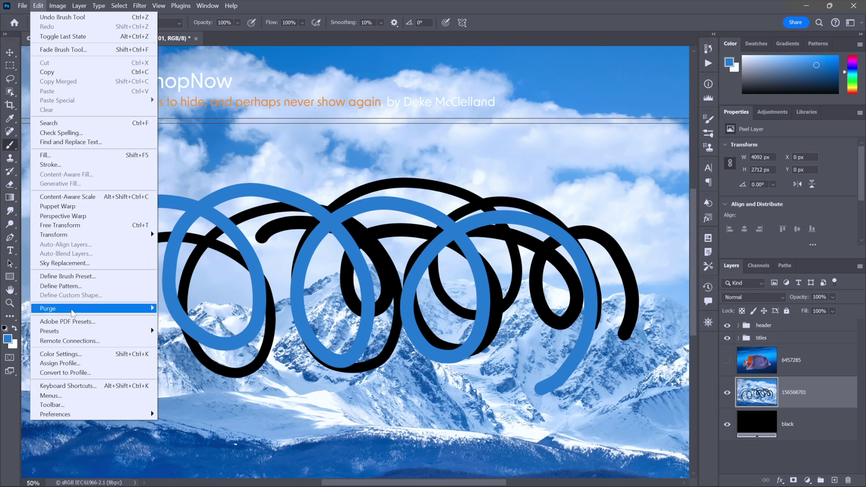
mouse_move(131, 417)
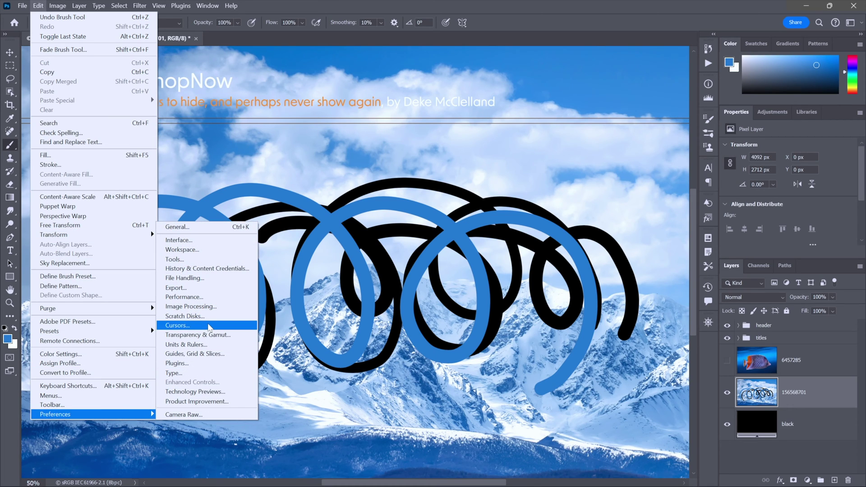
left_click(209, 325)
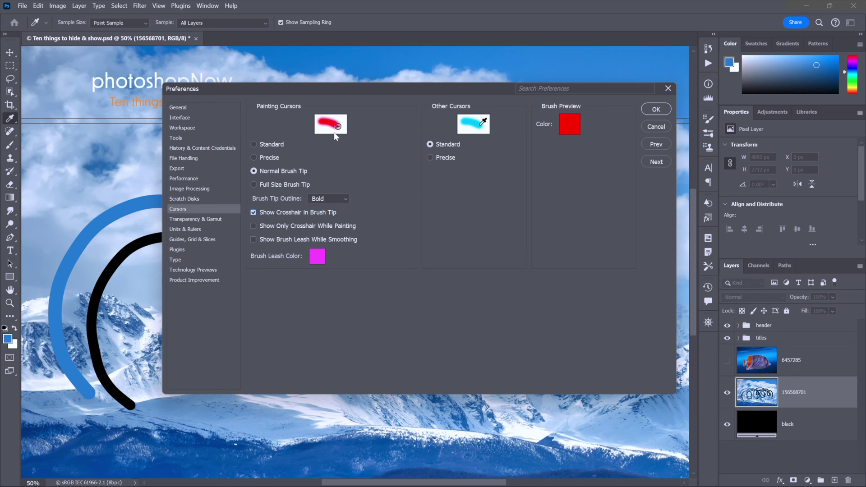
left_click(254, 213)
left_click(430, 157)
left_click(430, 144)
left_click(655, 109)
- Sample dark blue from the lower slopes with the Brush tool active and paint a stroke across the mountain image
key("b")
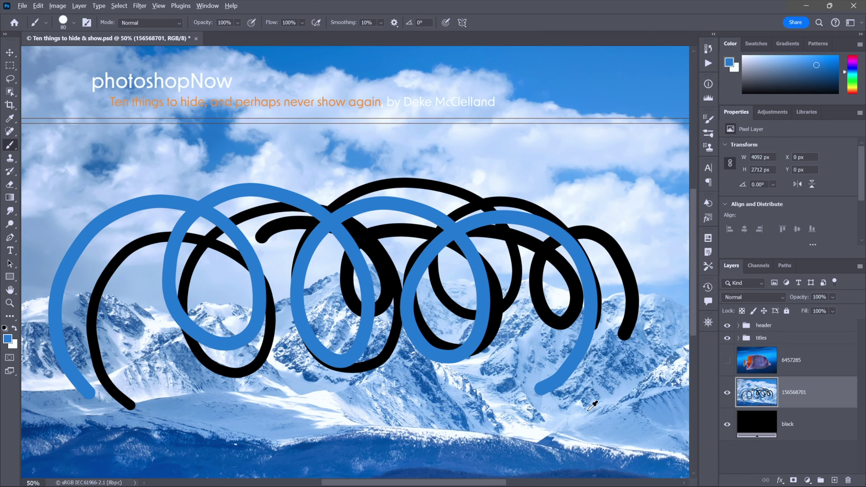
left_click(604, 470, "alt")
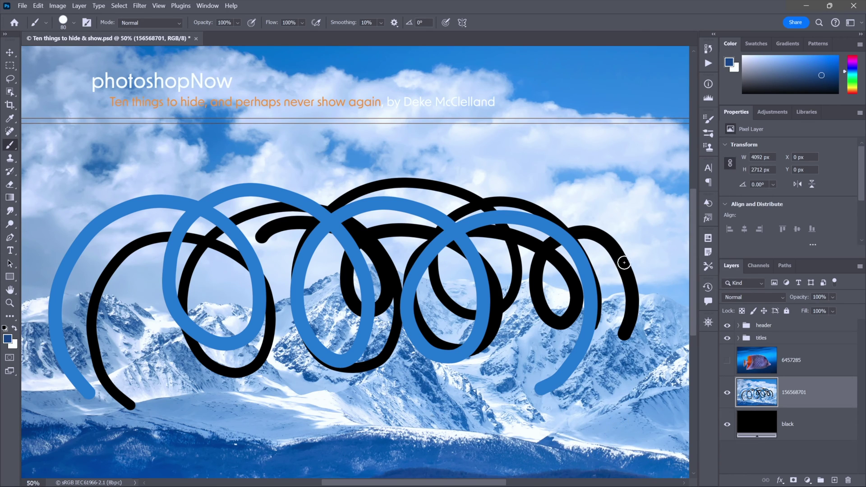
mouse_move(641, 238)
left_mouse_down()
mouse_move(628, 207)
mouse_move(551, 160)
mouse_move(502, 201)
mouse_move(534, 278)
mouse_move(576, 278)
mouse_move(553, 208)
mouse_move(485, 168)
mouse_move(397, 206)
mouse_move(402, 310)
mouse_move(453, 328)
mouse_move(460, 250)
mouse_move(393, 180)
mouse_move(315, 191)
mouse_move(293, 285)
mouse_move(346, 334)
mouse_move(363, 286)
mouse_move(331, 199)
mouse_move(256, 165)
mouse_move(203, 223)
mouse_move(217, 312)
mouse_move(264, 311)
mouse_move(263, 244)
mouse_move(225, 191)
mouse_move(168, 191)
mouse_move(118, 251)
mouse_move(149, 368)
left_mouse_up()
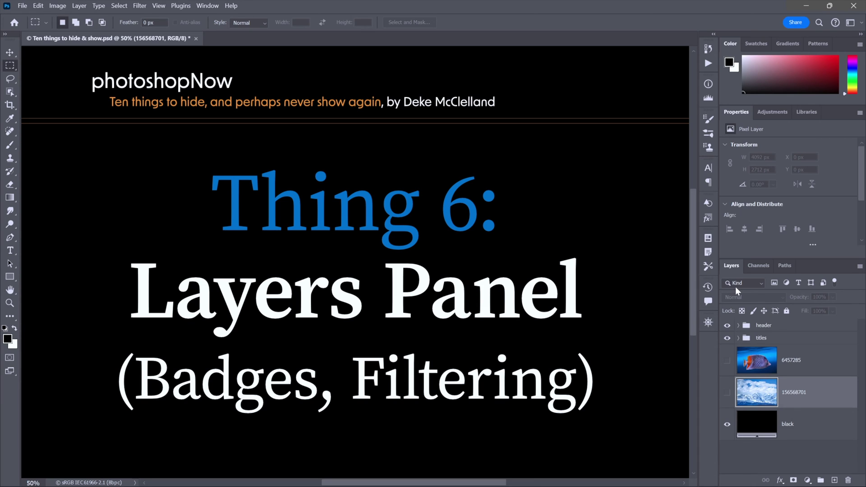
- Mask the black layer with three circular selections of decreasing size drawn with the Elliptical Marquee Tool
left_click(760, 422)
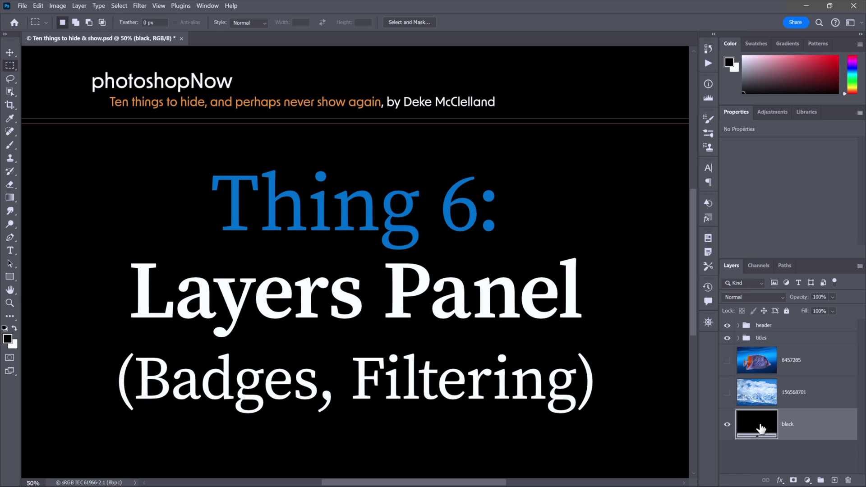
right_click(10, 66)
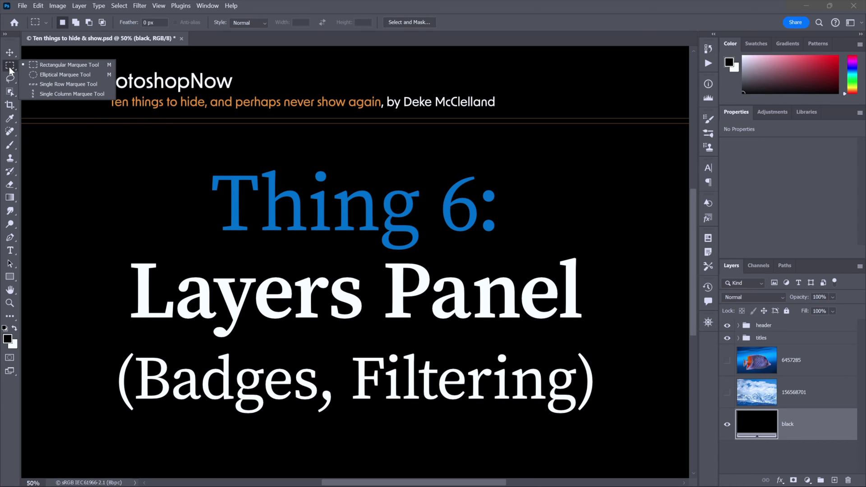
left_click(64, 75)
left_click_drag(45, 135, 286, 373)
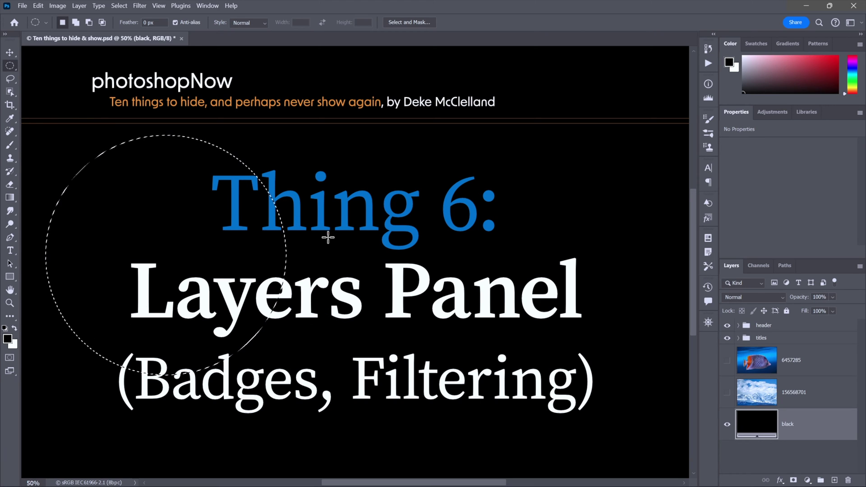
left_click_drag(328, 248, 492, 415)
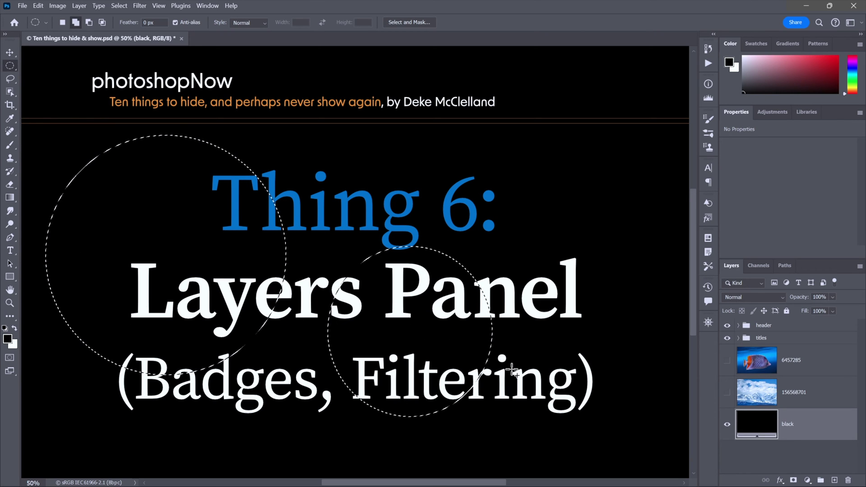
left_click_drag(587, 379, 668, 458)
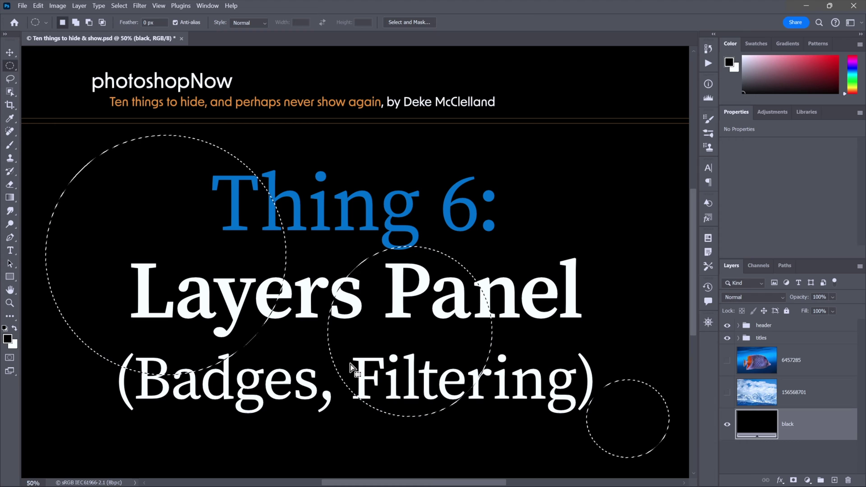
left_click(793, 481)
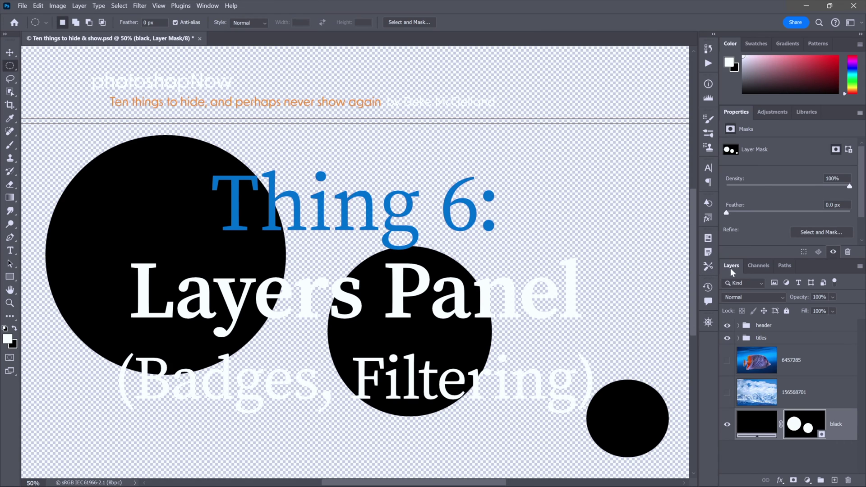
- Turn off layer mask badges in the Layers panel options
left_click(859, 267)
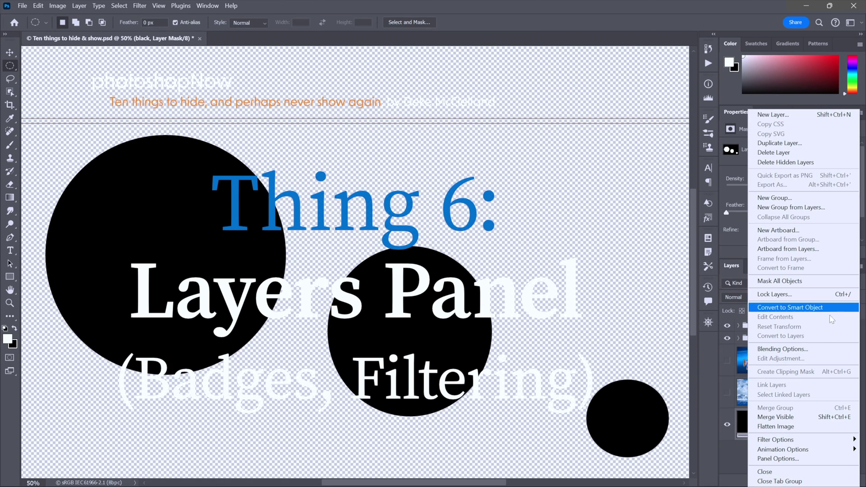
left_click(816, 460)
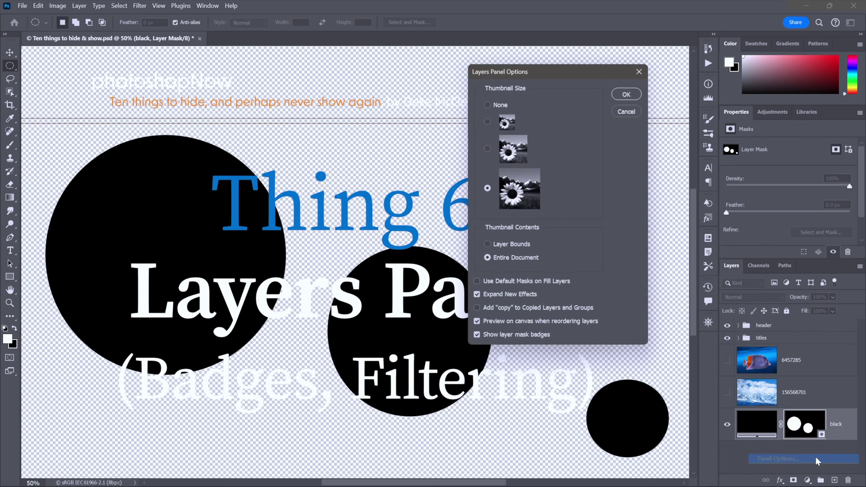
left_click(476, 337)
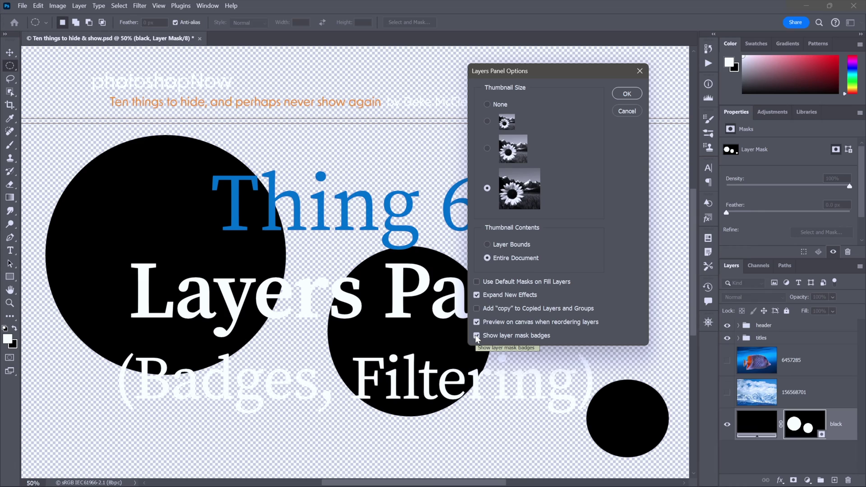
left_click(475, 336)
left_click(616, 94)
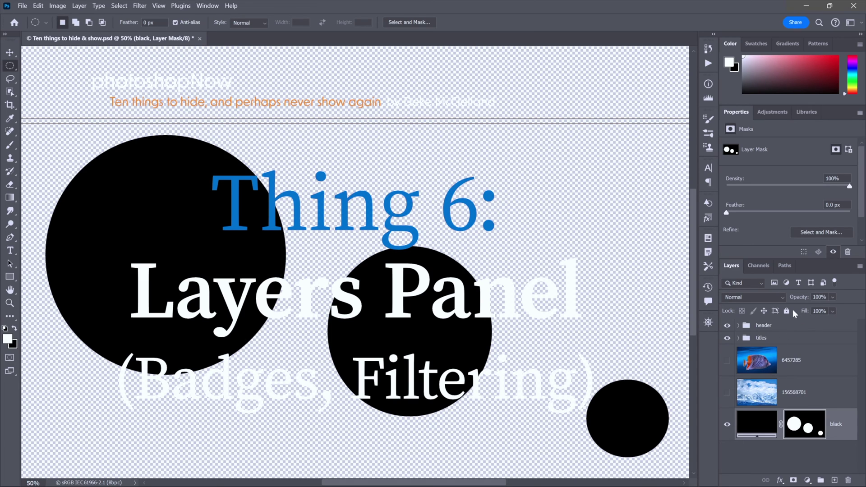
- Filter the layer list to pixel layers, clear the filter, and hide the Layers panel's filter options
left_click(774, 282)
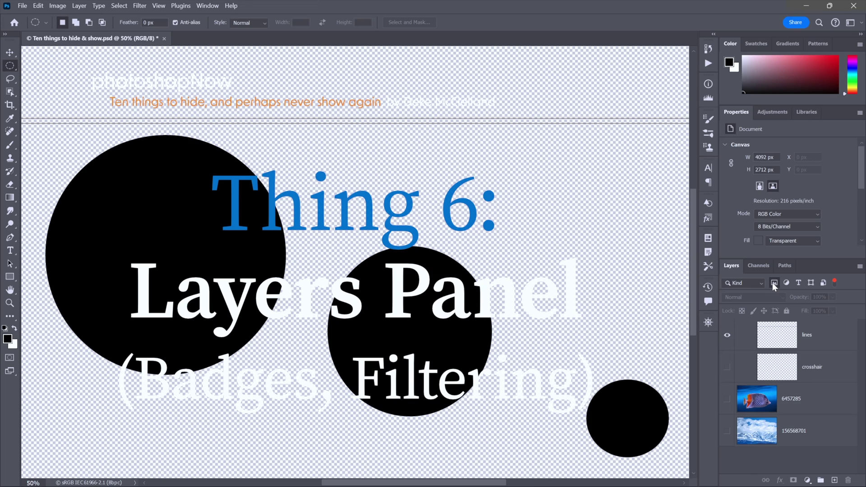
left_click(772, 282)
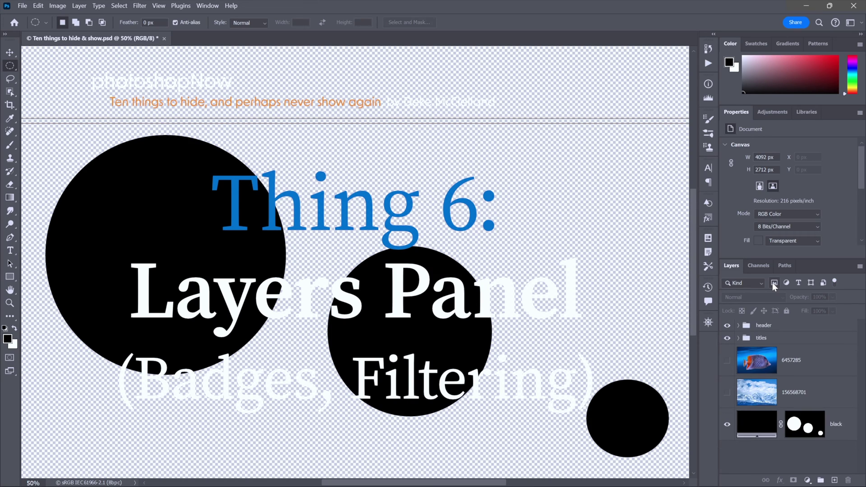
left_click(859, 267)
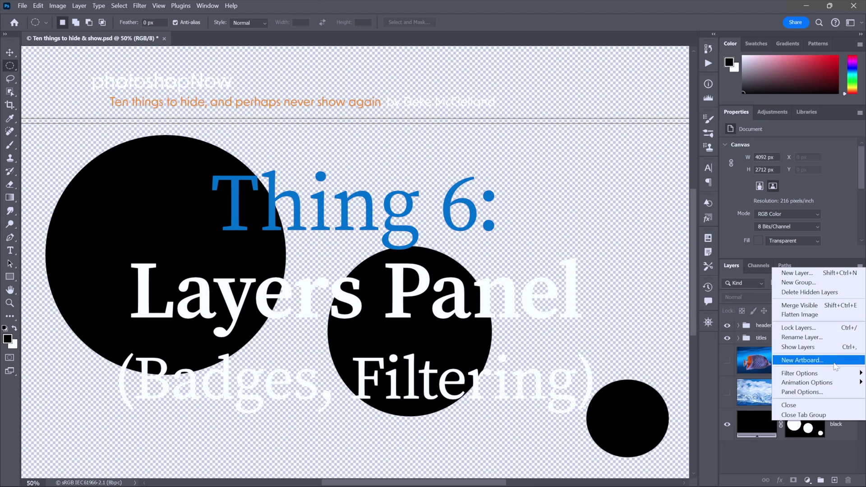
mouse_move(838, 373)
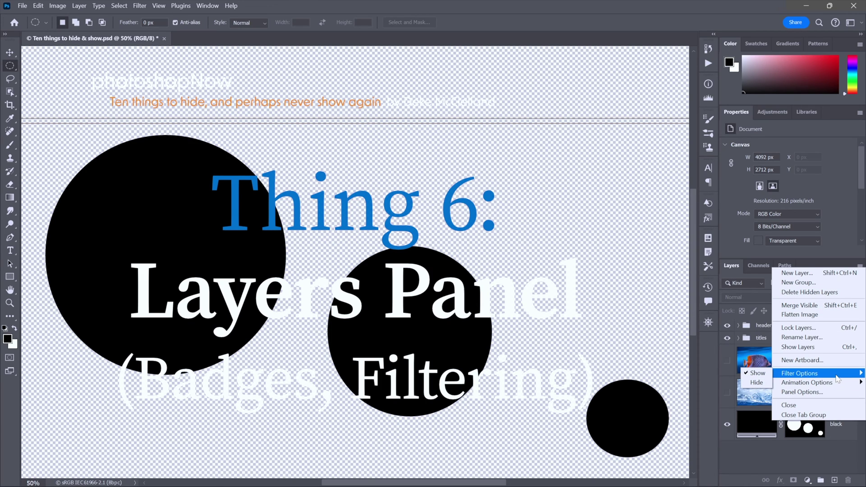
left_click(767, 384)
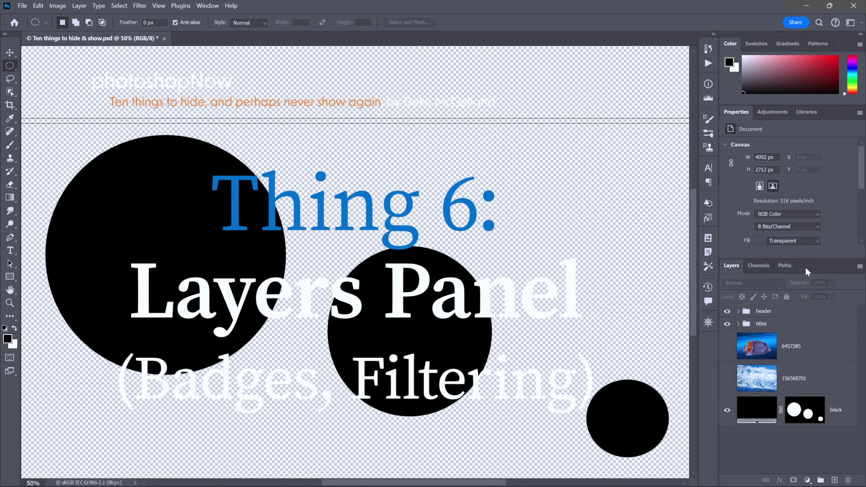
- Show the Layers panel's filter options again
left_click(859, 267)
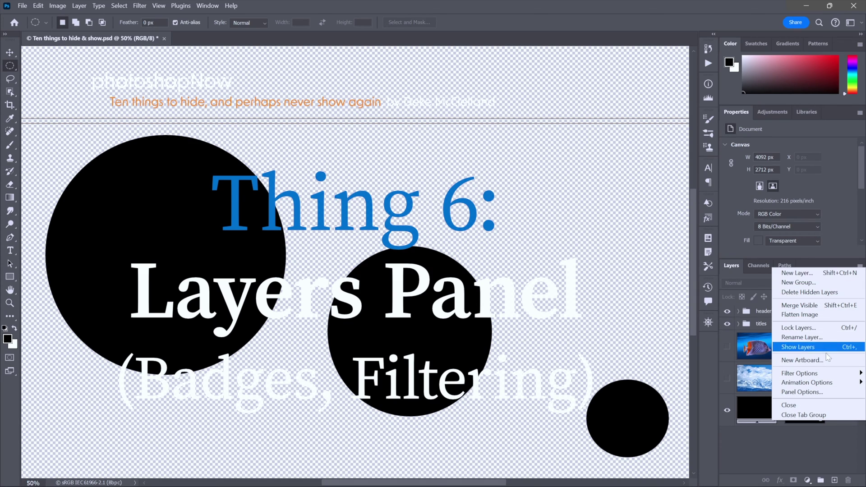
mouse_move(832, 374)
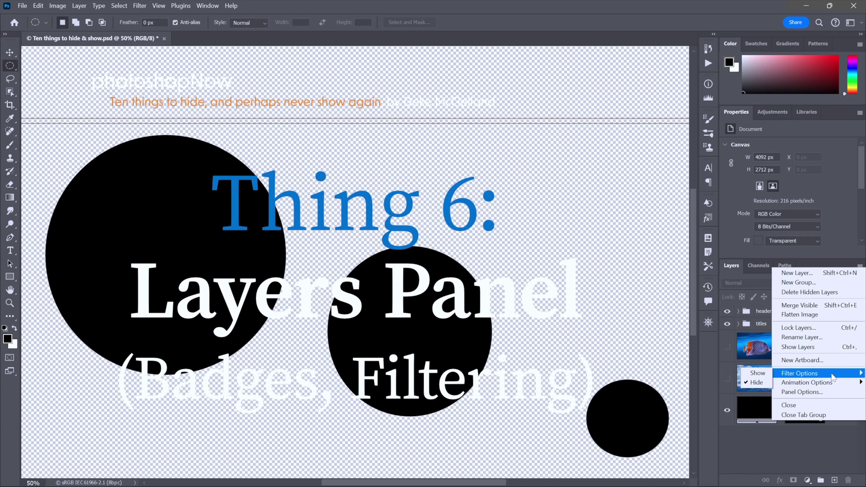
left_click(757, 372)
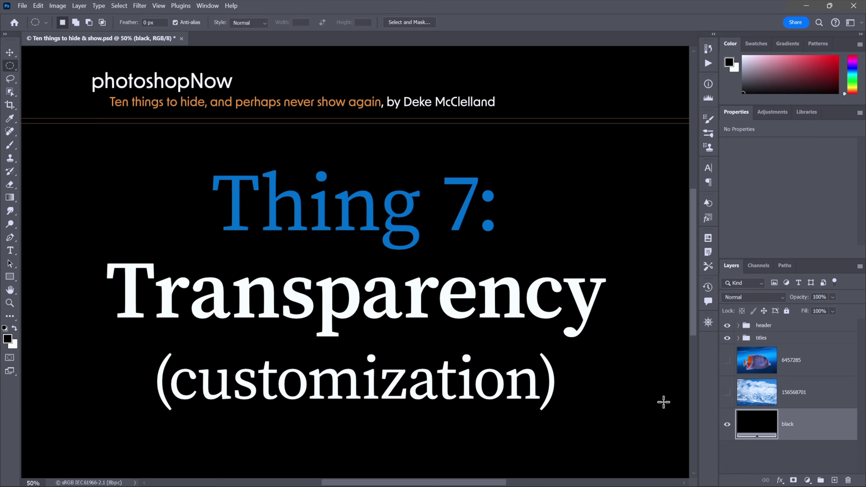
- Toggle the black layer's visibility off and on, and undo the deletion of its layer mask
left_click(727, 425)
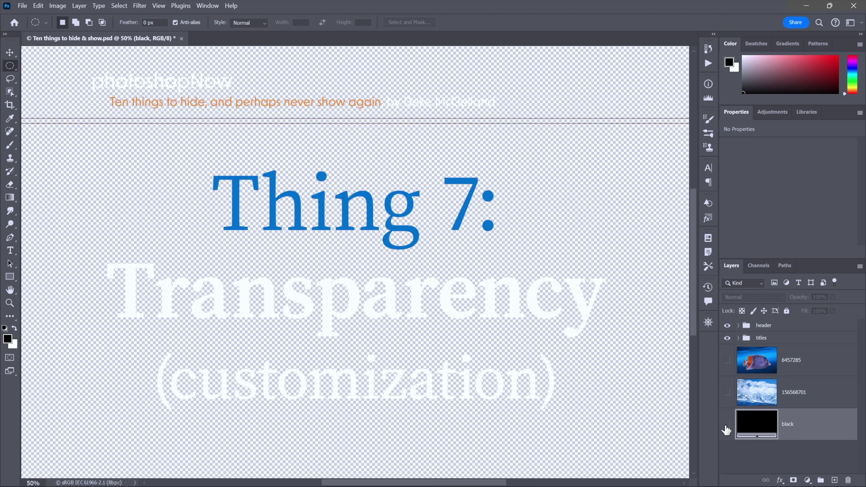
left_click(726, 425)
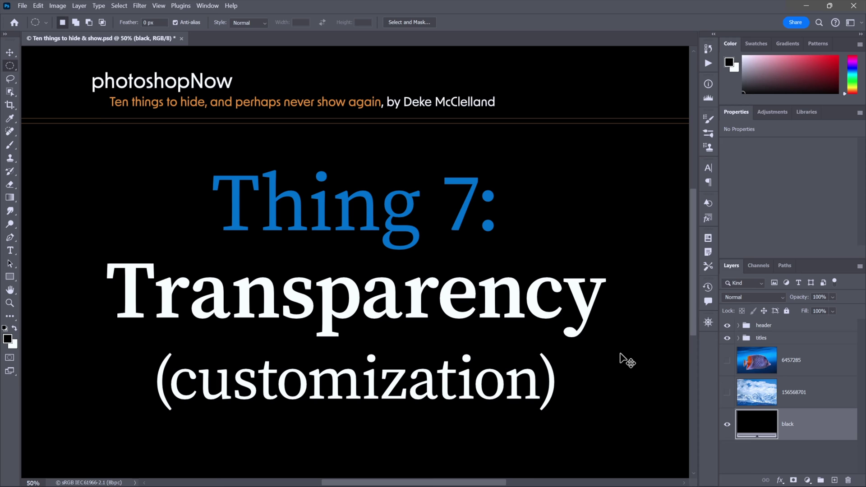
key("ctrl+z")
key("ctrl+z")
key("ctrl+z")
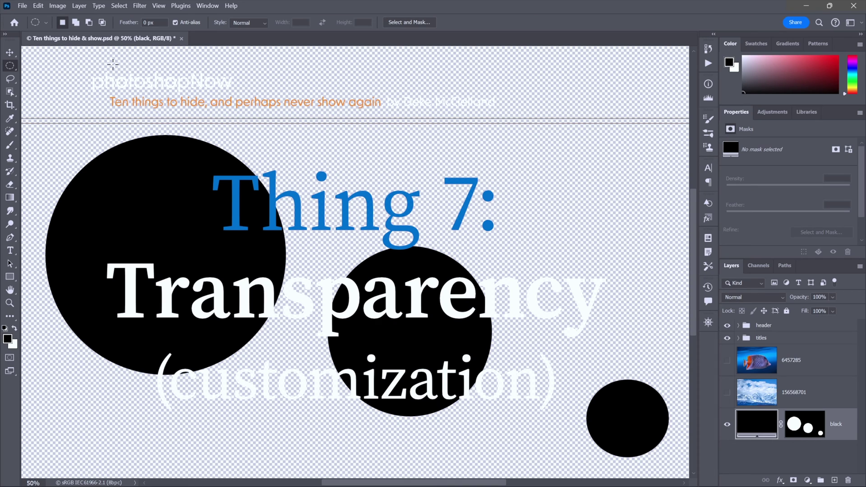
- In the Transparency & Gamut preferences, set the transparency grid colors to Medium
left_click(38, 5)
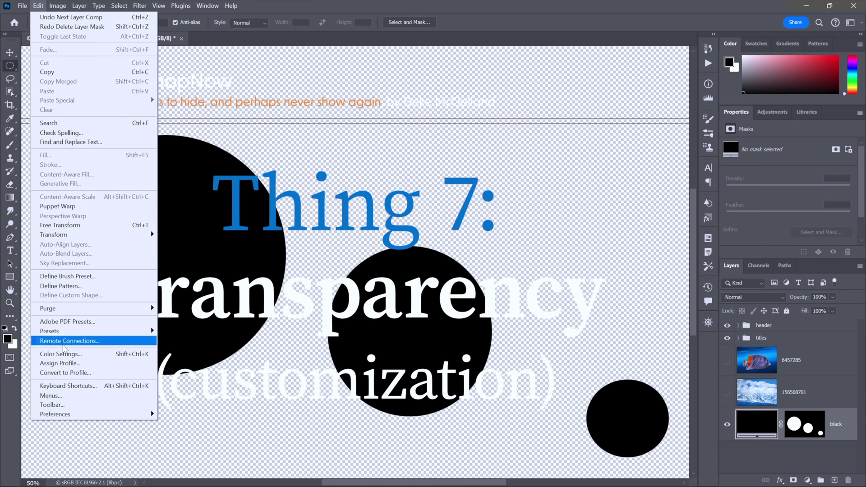
mouse_move(96, 415)
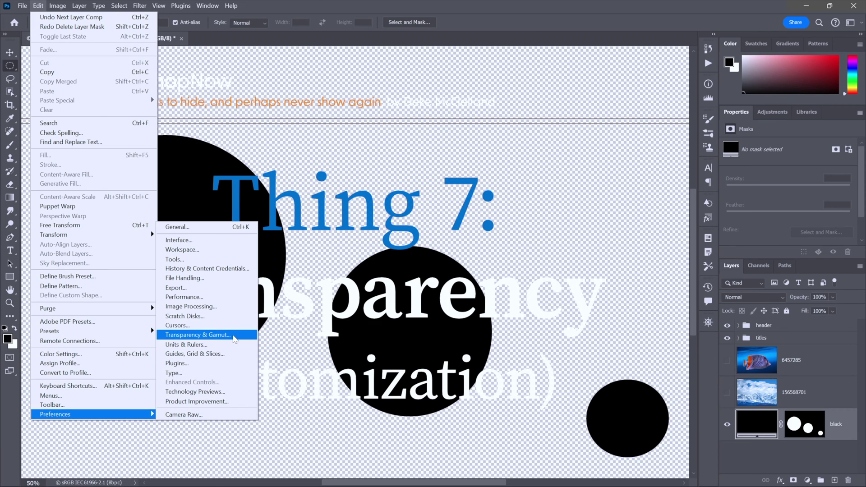
left_click(233, 336)
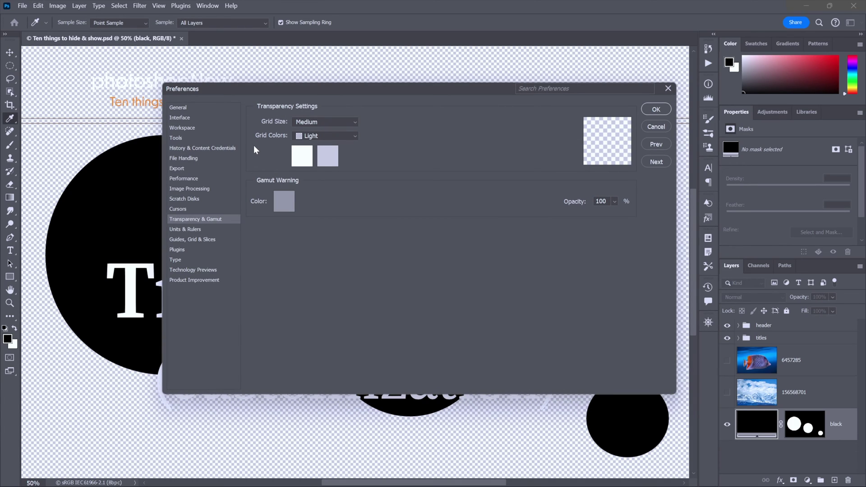
left_click(310, 136)
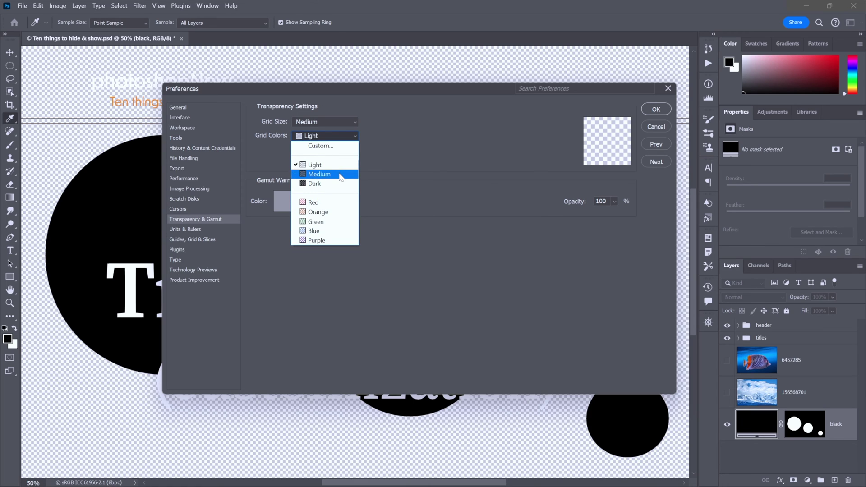
left_click(341, 174)
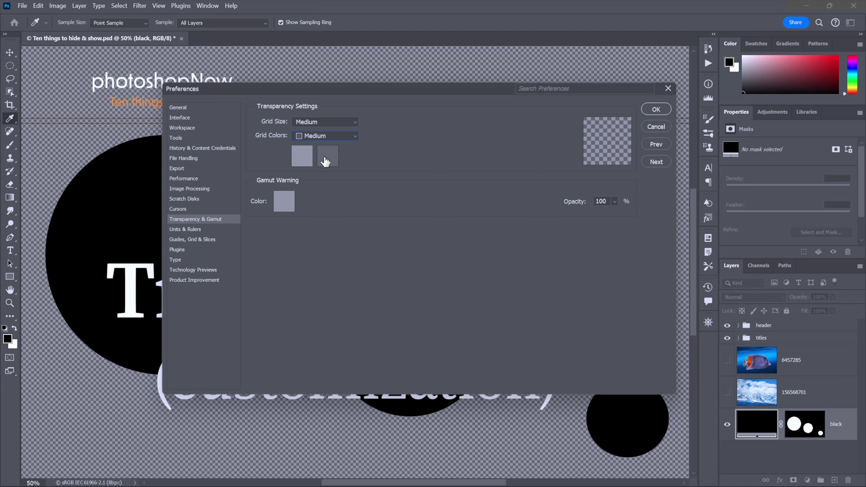
- Lighten the darker transparency grid color by setting its brightness to 54%
left_click(324, 159)
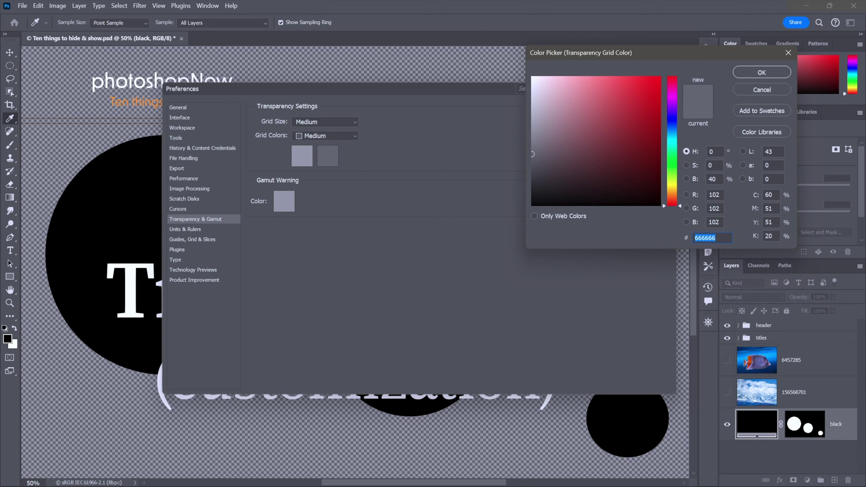
left_click(709, 179)
type("54")
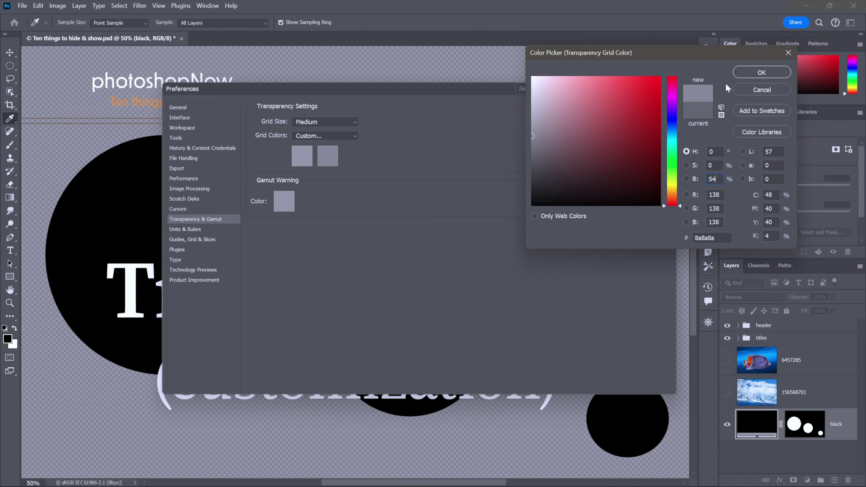
left_click(761, 72)
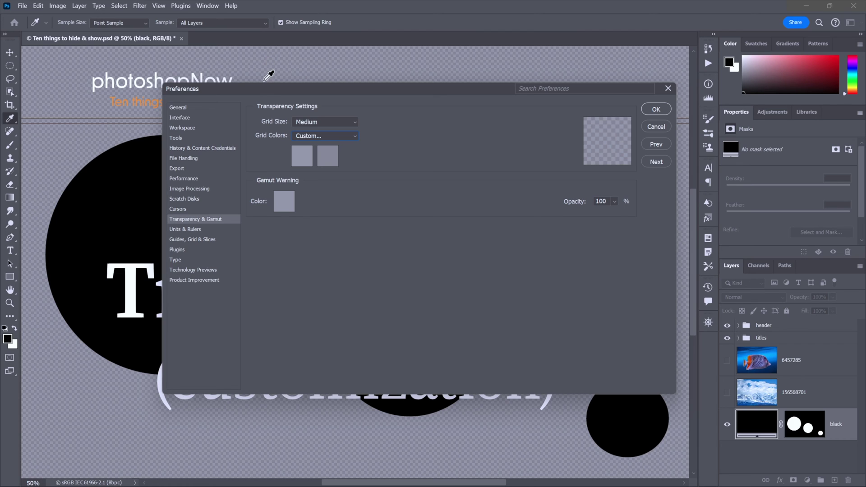
- Move the preferences aside to check the checkerboard, set the transparency grid size to Large, and apply the preferences
left_click_drag(269, 89, 567, 86)
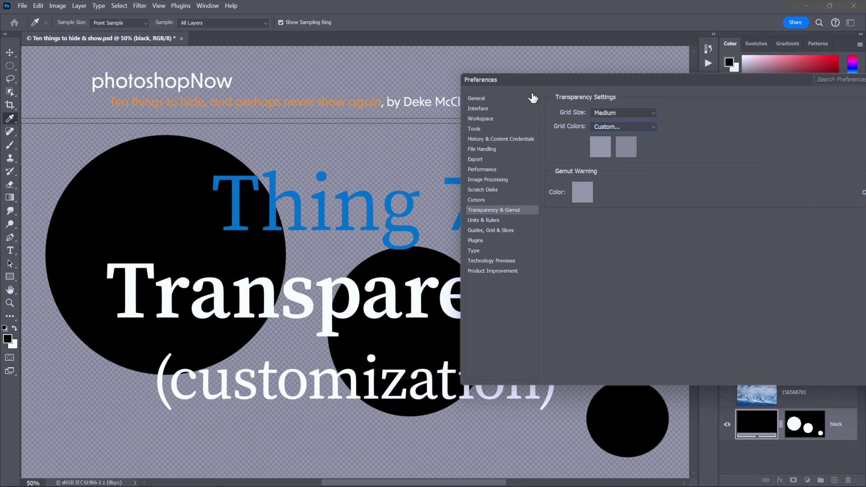
left_click_drag(532, 81, 278, 91)
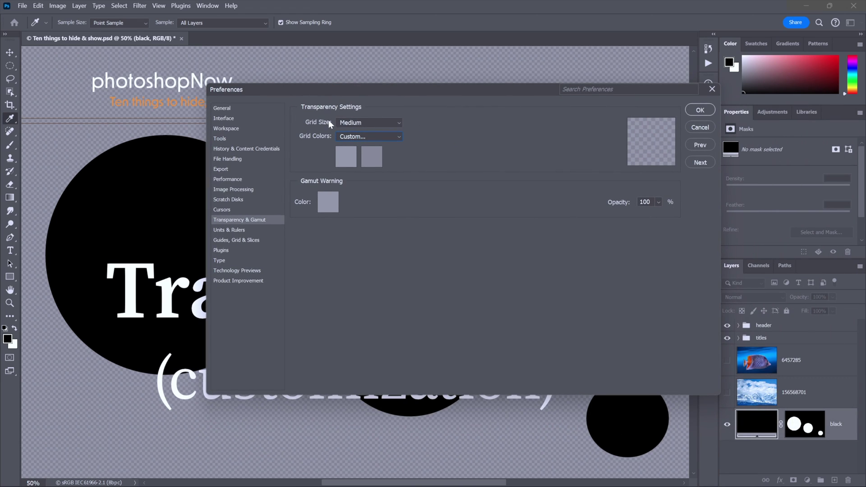
left_click(373, 123)
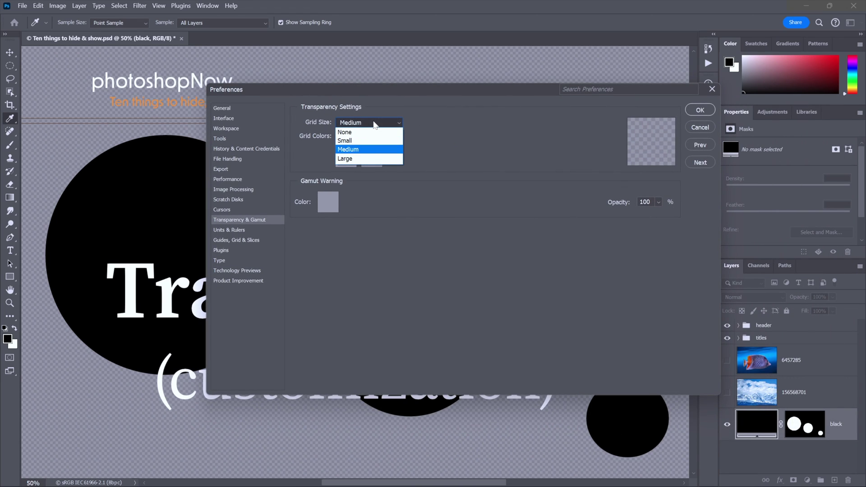
left_click(373, 160)
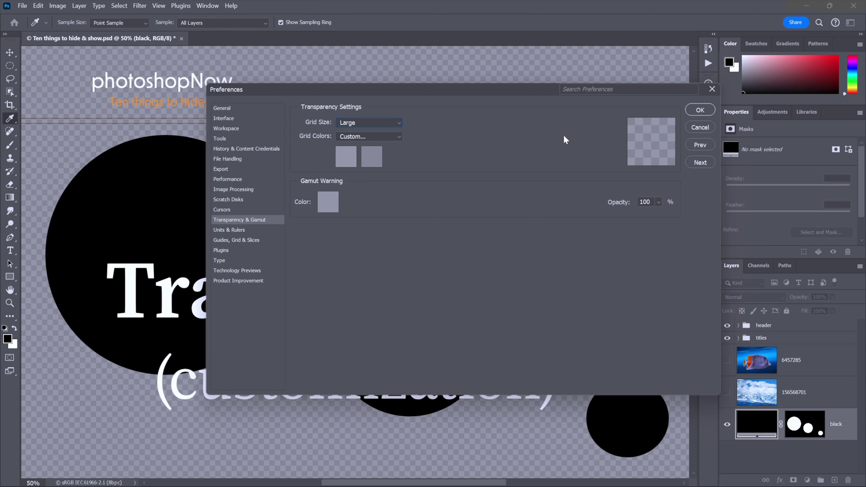
left_click(698, 110)
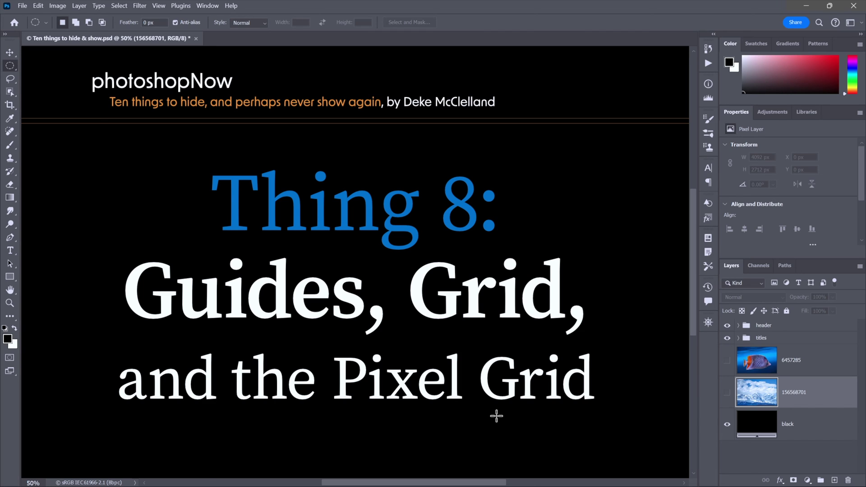
- Toggle the display of the guides and leave them showing over the Thing 8 title
left_click(158, 5)
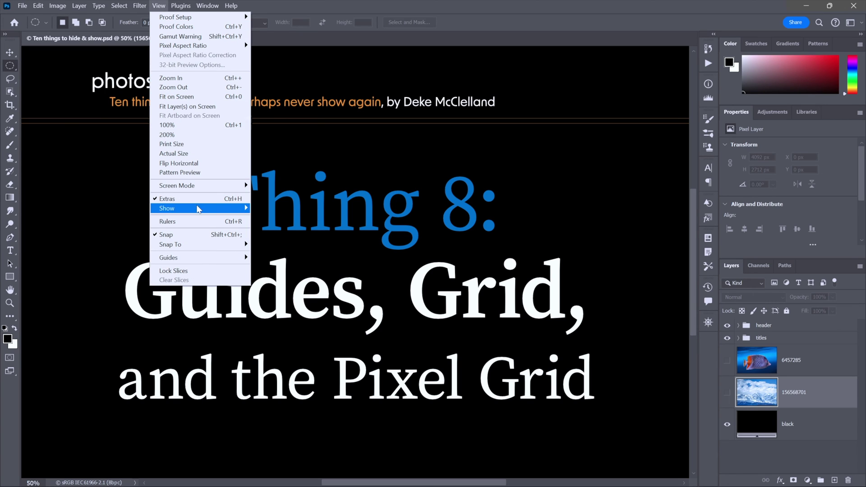
mouse_move(200, 211)
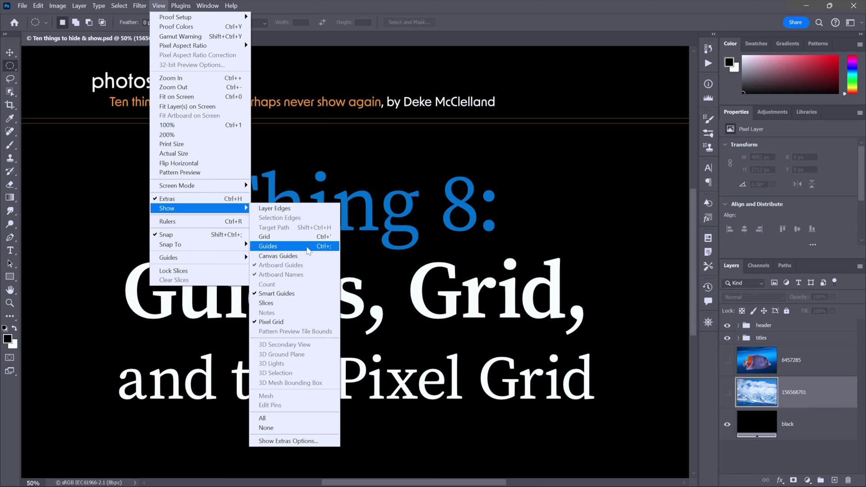
left_click(307, 247)
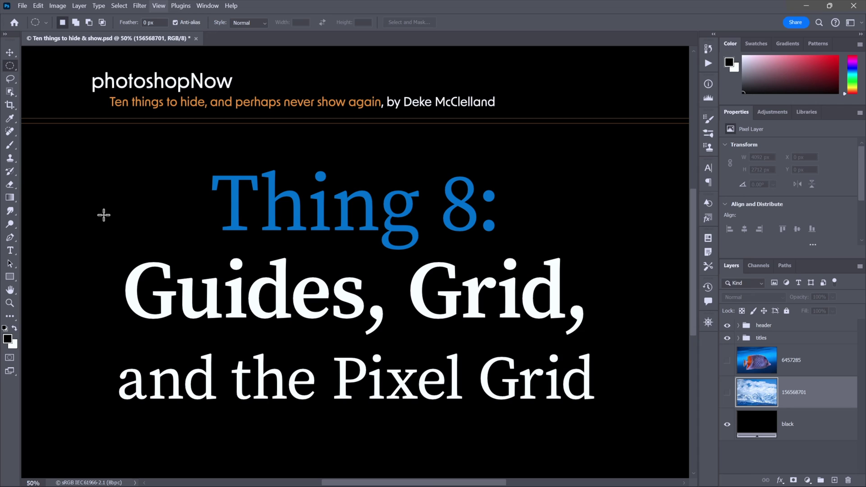
key("ctrl+semicolon")
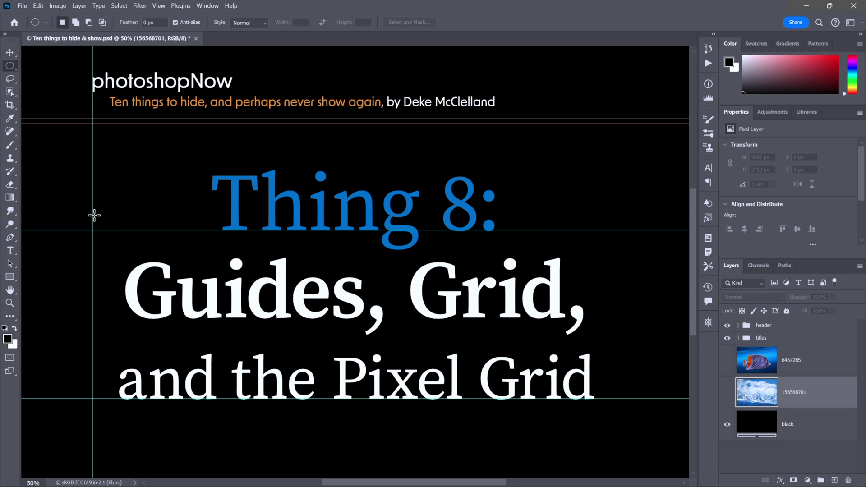
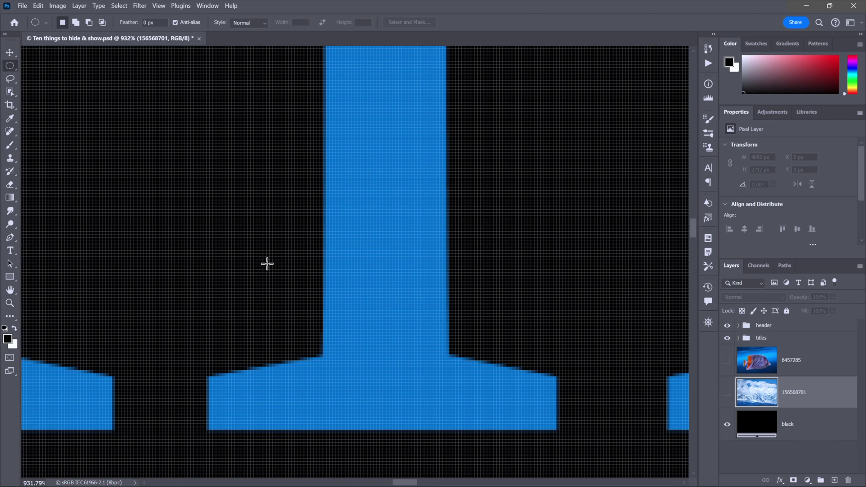
- Toggle the extras off and back on to compare the magnified blue letter with and without the pixel grid
key("ctrl+h")
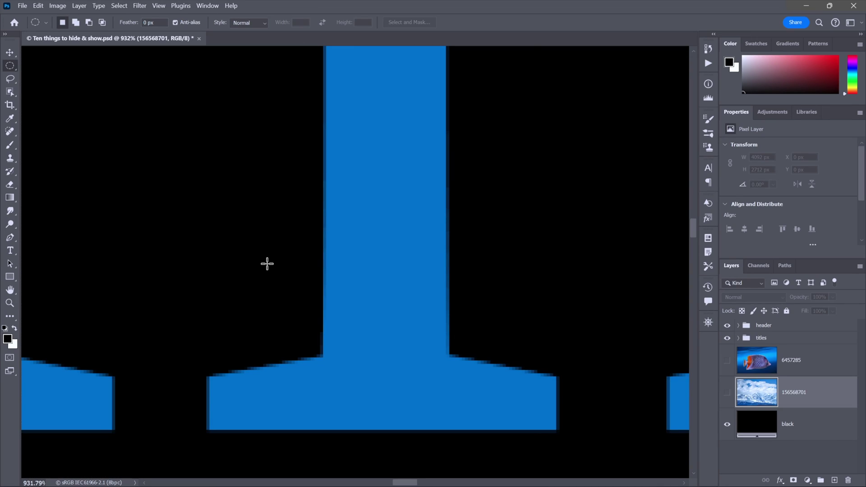
key("ctrl+h")
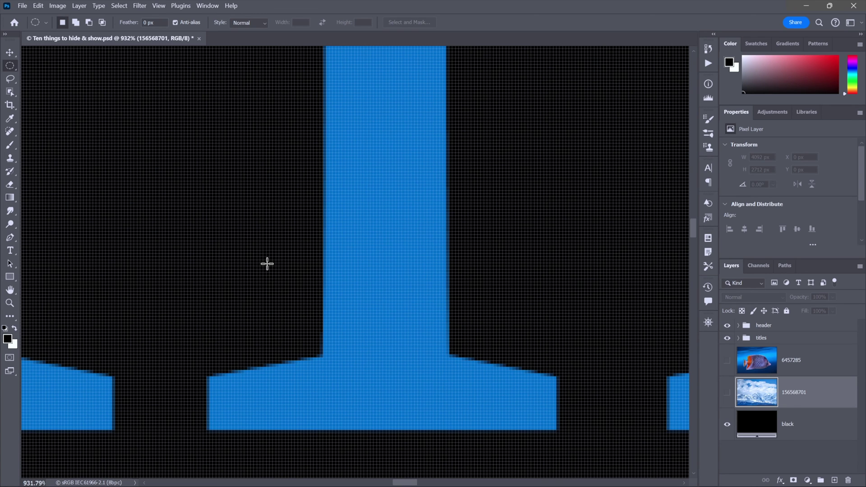
- Switch to the 0068L Practical HSB-tall.psd document and turn on Proof Colors for it
key("ctrl+0")
key("ctrl+plus")
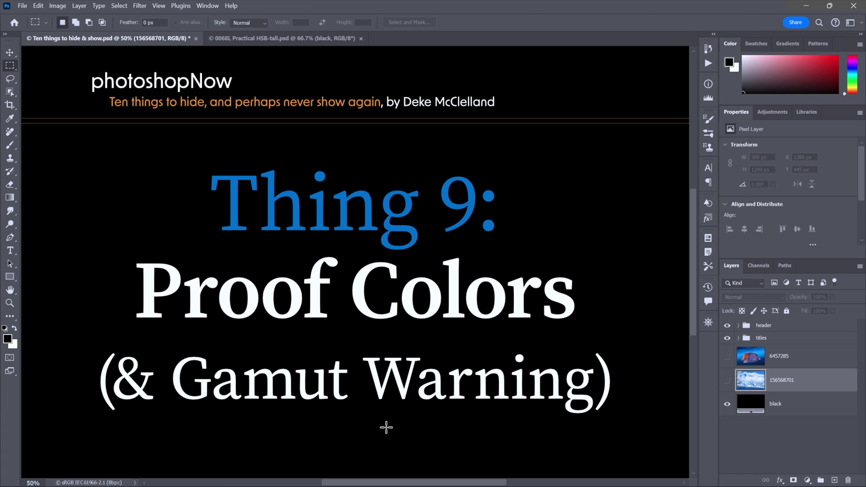
key("ctrl+Tab")
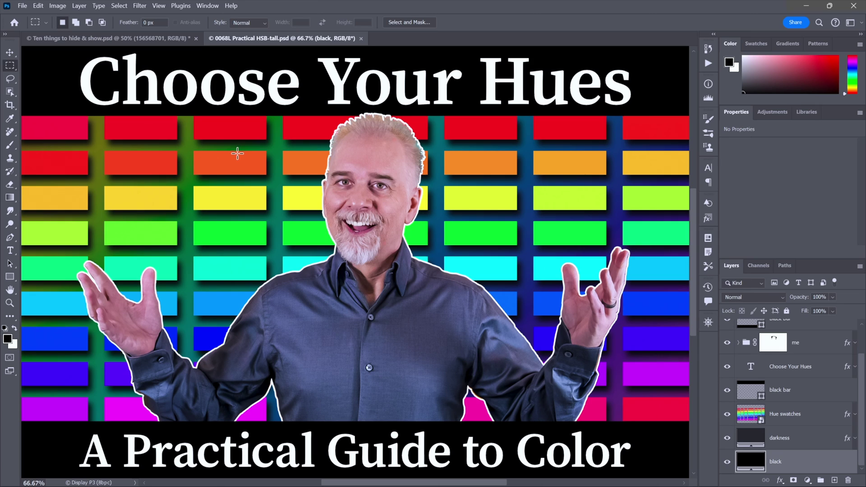
left_click(159, 6)
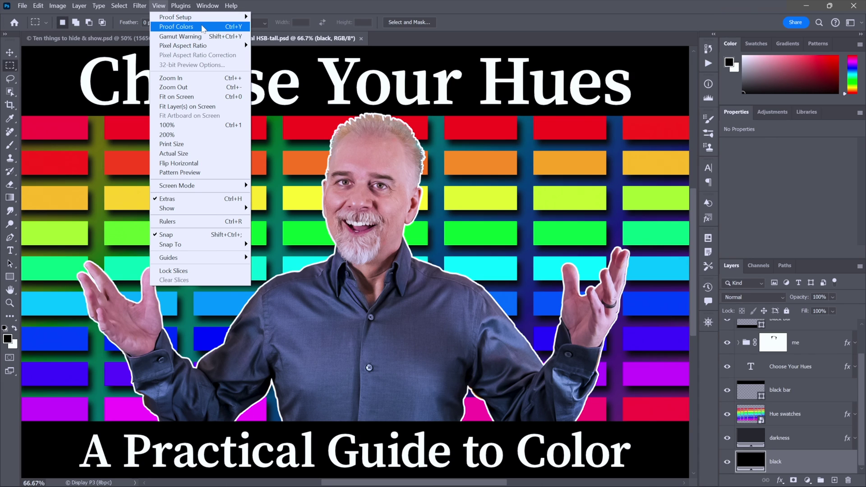
left_click(202, 28)
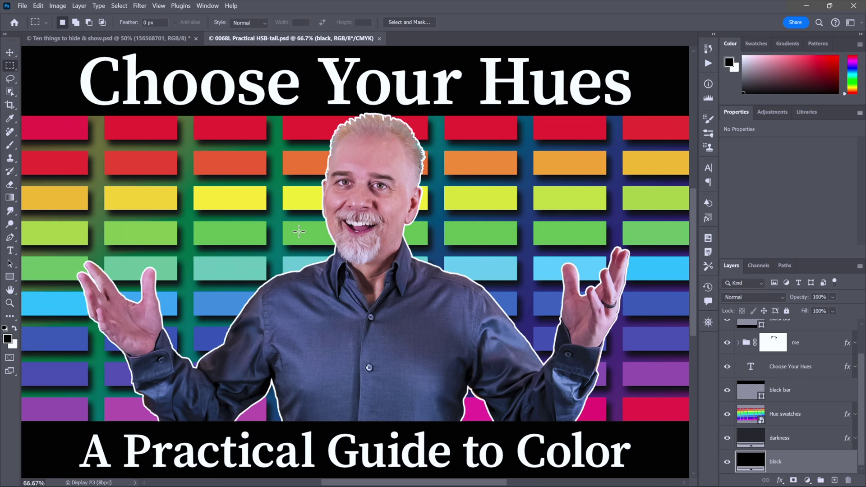
- Outline part of a green swatch, then a purple one, toggling Proof Colors to compare their colors, and deselect
left_click_drag(289, 224, 320, 241)
key("ctrl+y")
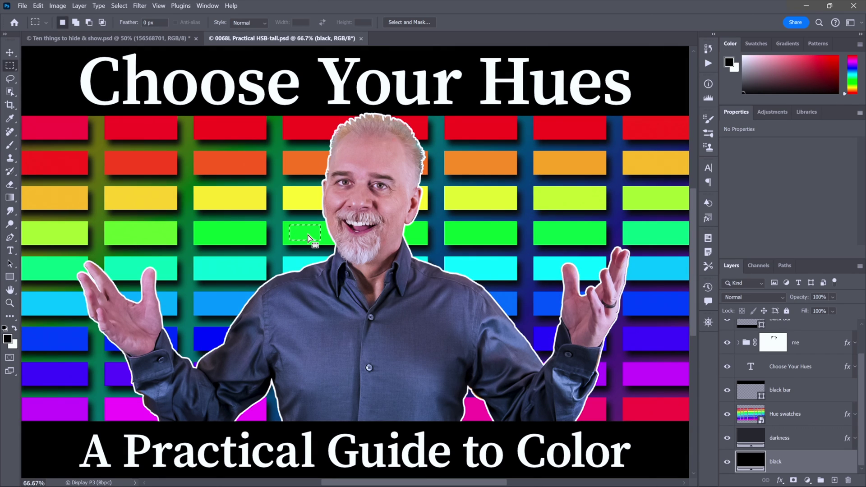
left_click_drag(308, 235, 661, 378)
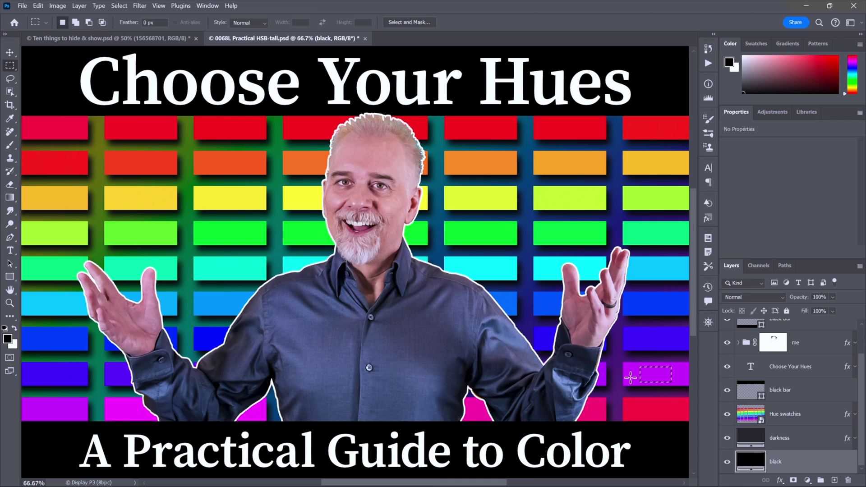
key("ctrl+y")
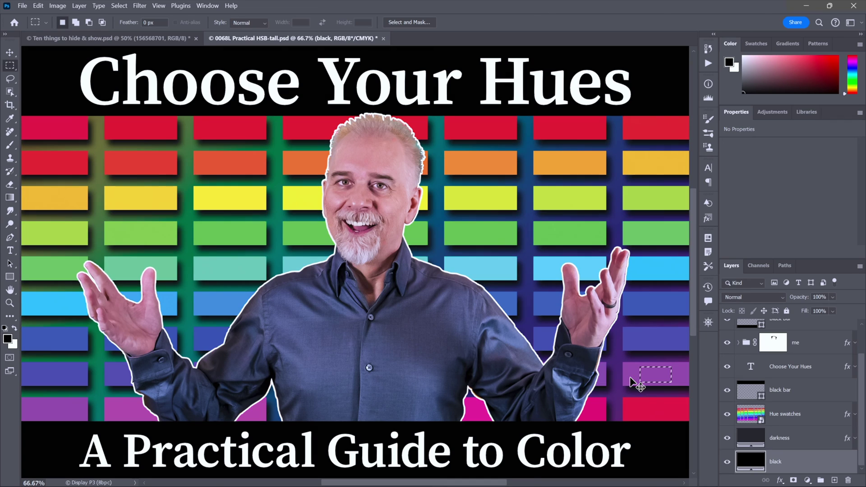
left_click(654, 378)
- Preview the proof setup as Working CMY Plates, then return it to Working CMYK
left_click(159, 6)
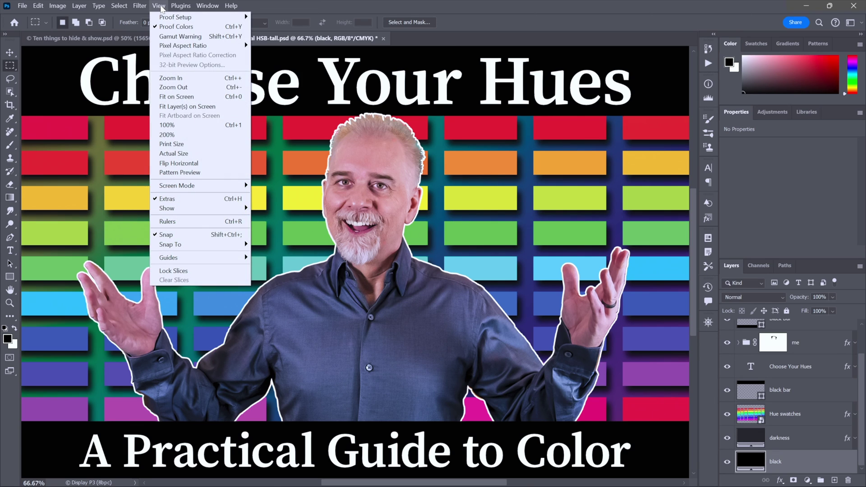
mouse_move(197, 20)
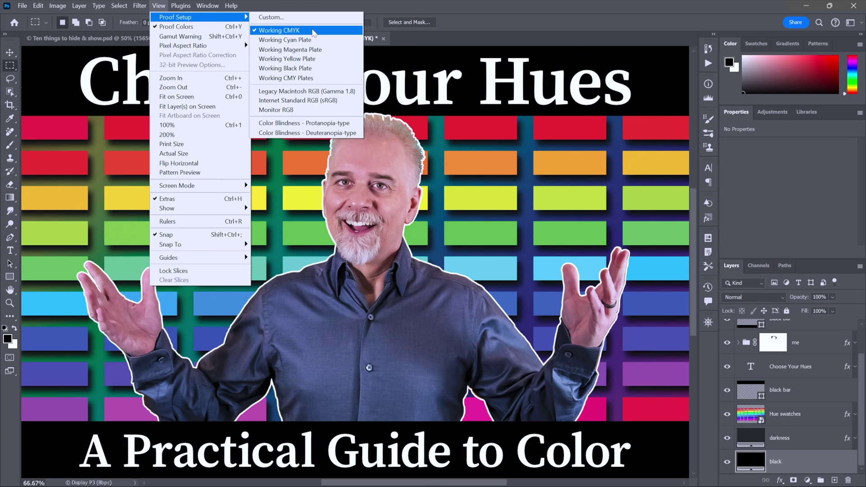
left_click(325, 78)
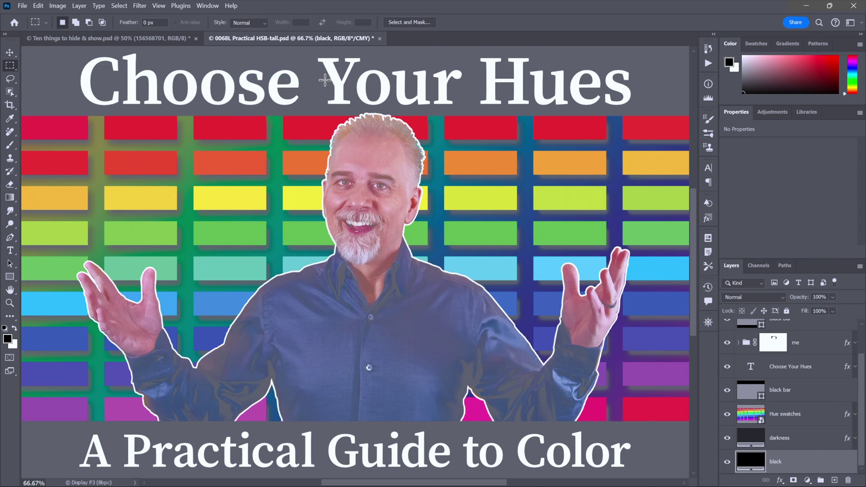
left_click(160, 6)
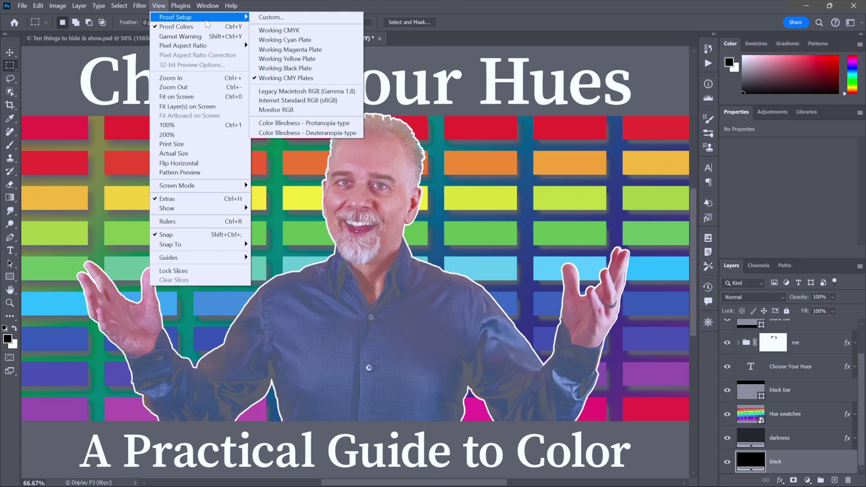
left_click(285, 31)
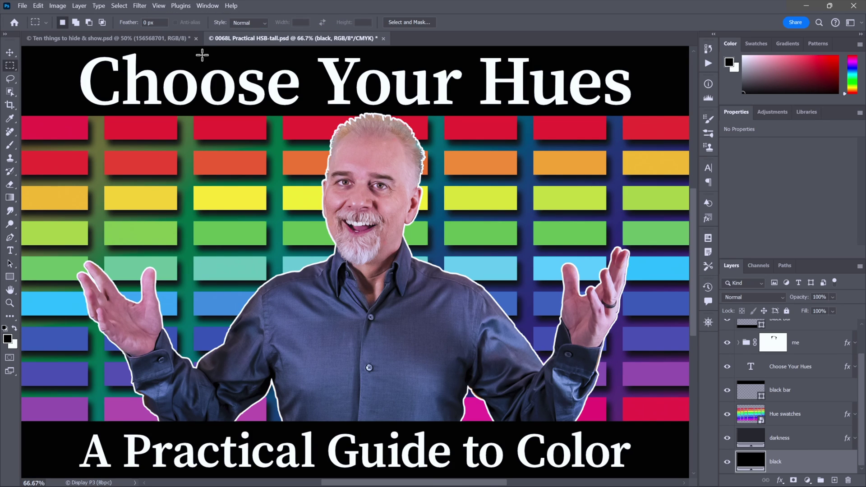
- Turn off Proof Colors, and toggle the Gamut Warning on and off over the hue swatches
left_click(159, 6)
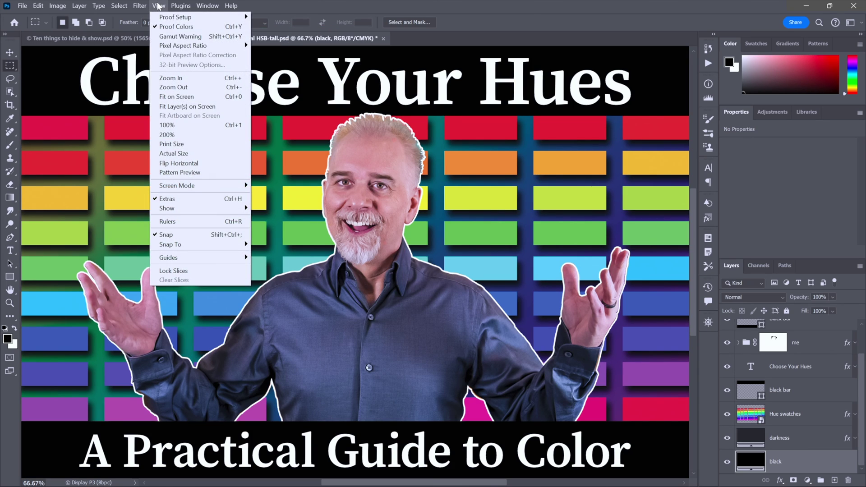
left_click(197, 28)
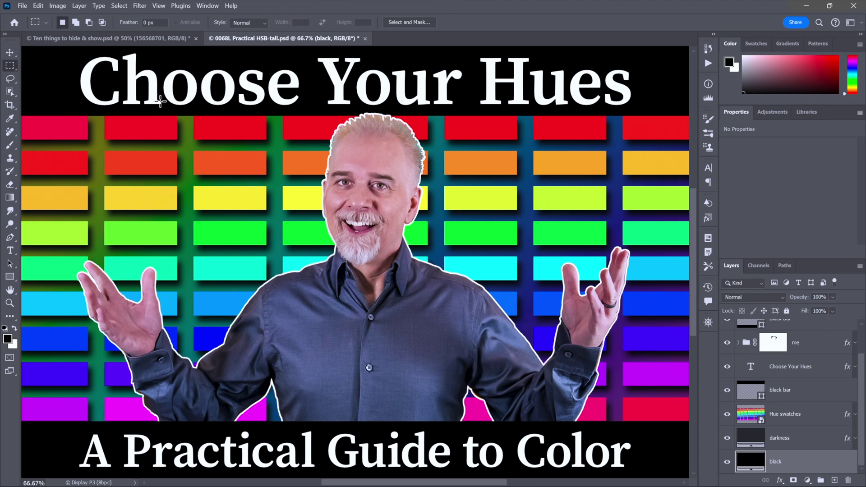
left_click(159, 6)
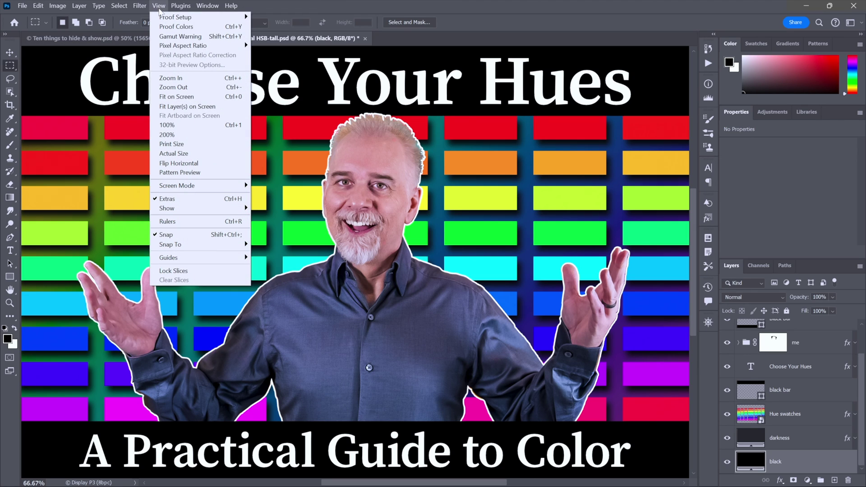
left_click(204, 39)
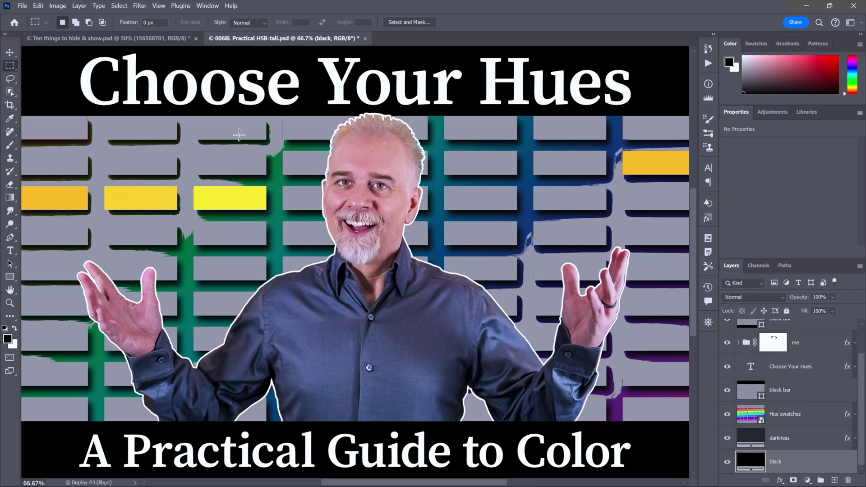
left_click(158, 6)
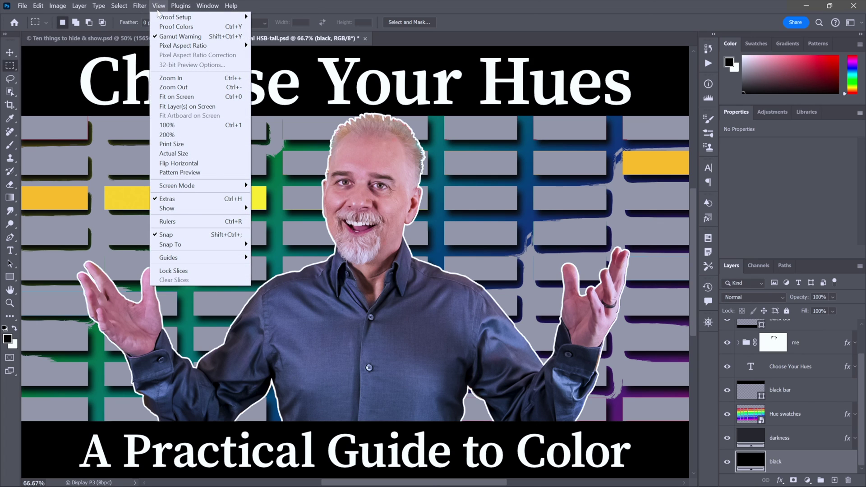
left_click(203, 37)
- Open the Keyboard Shortcuts settings, then return to the Ten things to hide & show.psd document and advance to the PSUserConfig.txt slide
left_click(40, 6)
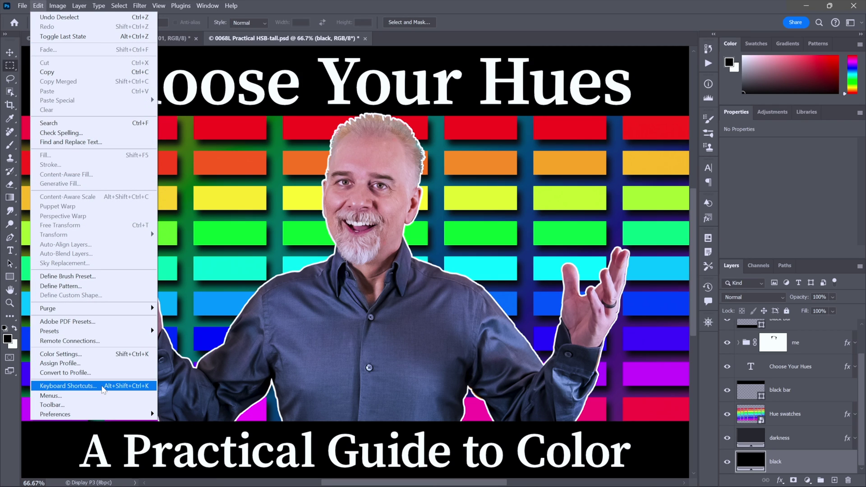
left_click(102, 386)
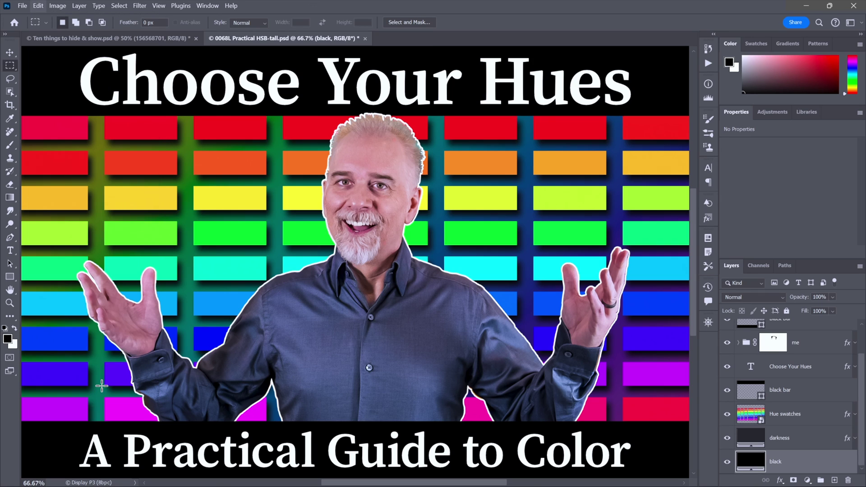
key("ctrl+Tab")
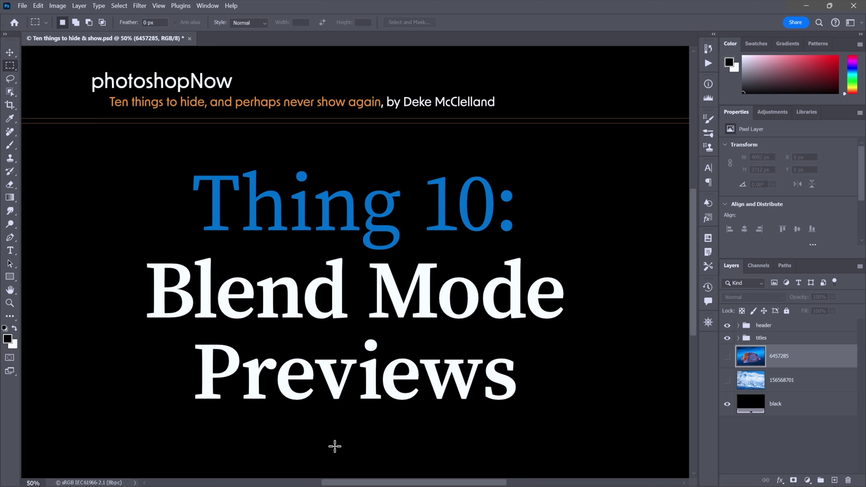
key("ctrl+alt+Right")
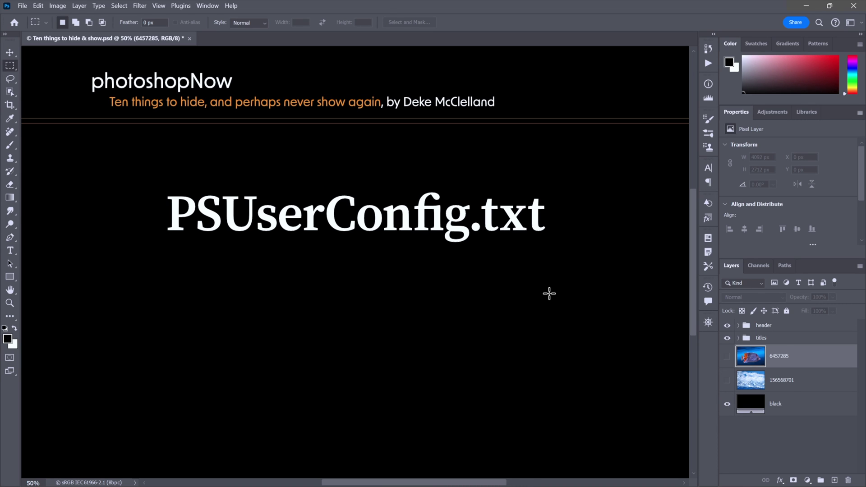
- Toggle the fish layer off and on above the mountains, and preview its blend modes down to Luminosity without applying one
key("ctrl+comma")
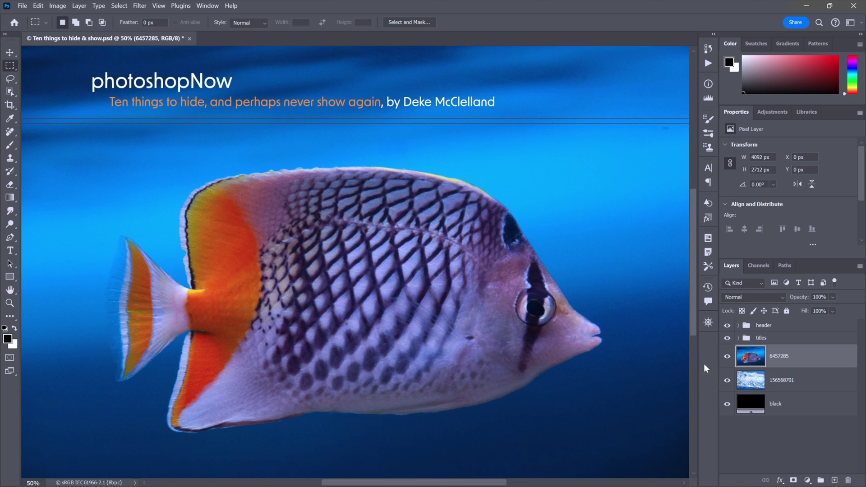
left_click(727, 357)
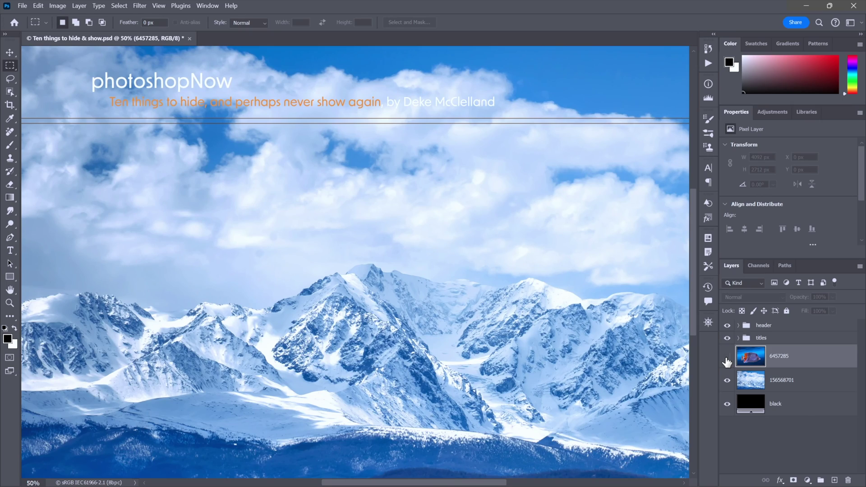
left_click(726, 359)
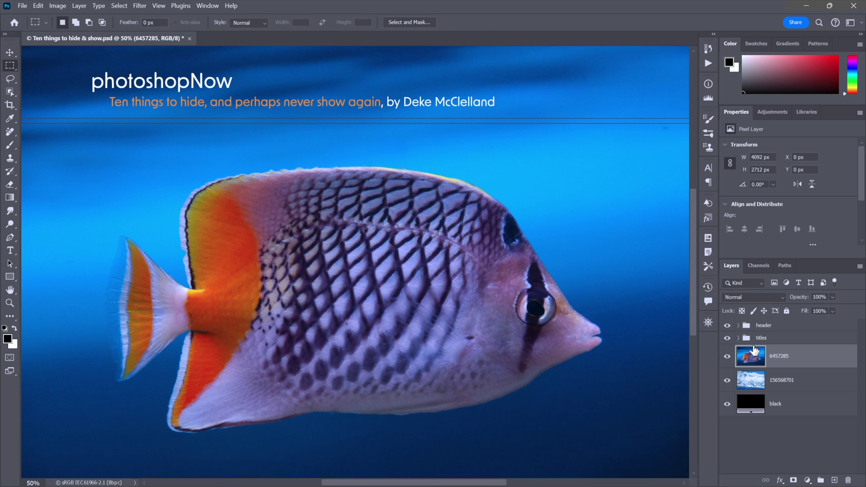
left_click(764, 297)
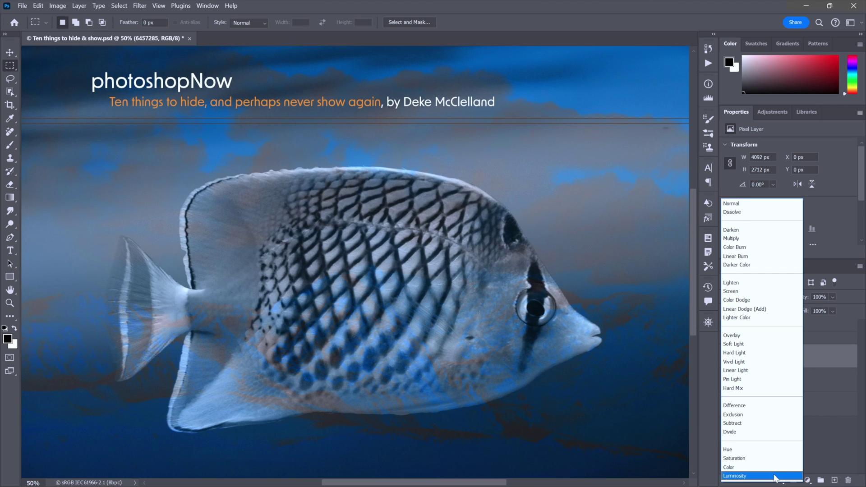
key("Escape")
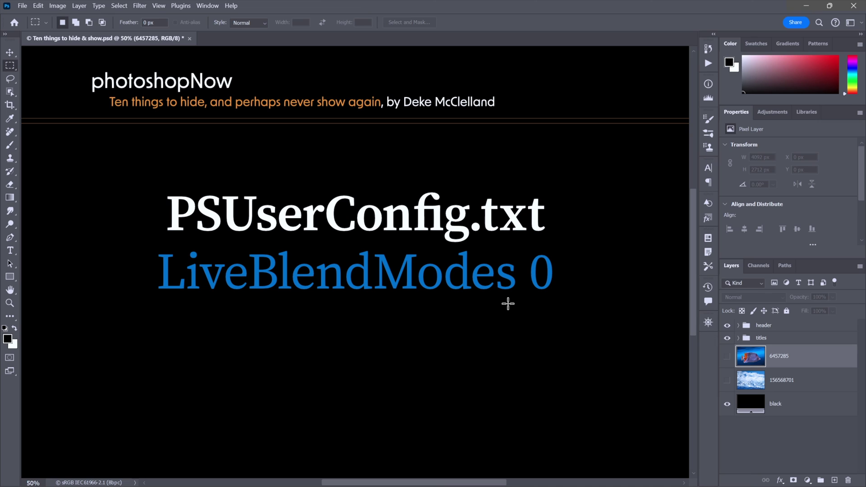
- Switch to PSUserConfig.txt in Notepad to highlight the line LiveBlendModes 0, then return to Photoshop and review the settings folder paths
key("alt+Tab")
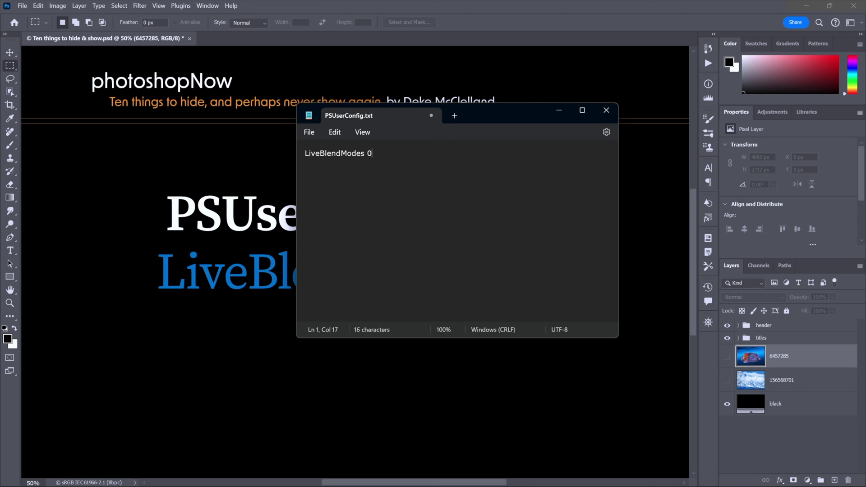
left_click_drag(304, 153, 390, 160)
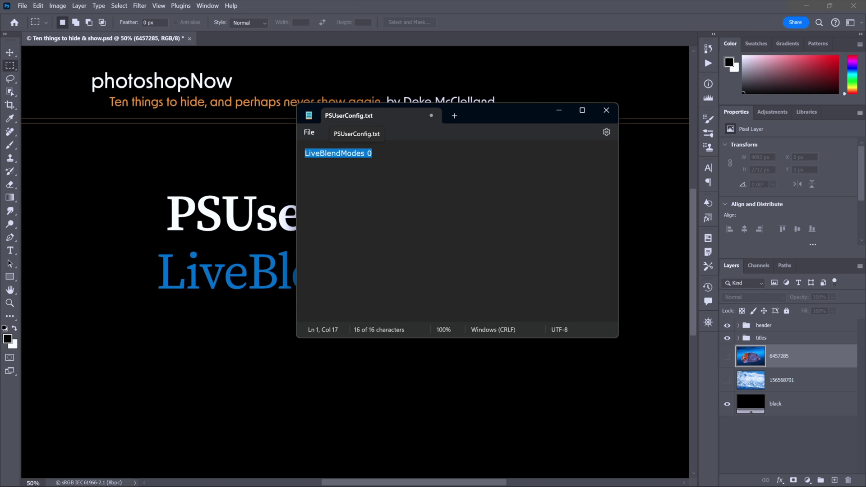
left_click(237, 319)
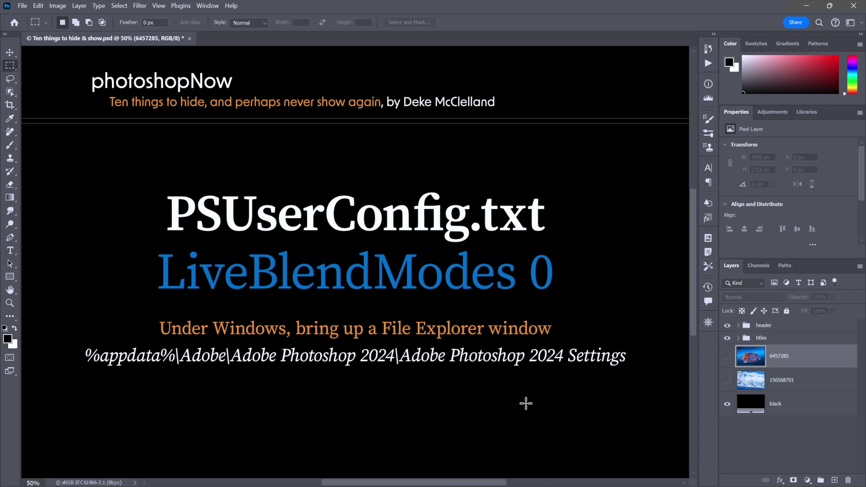
key("ctrl+shift+z")
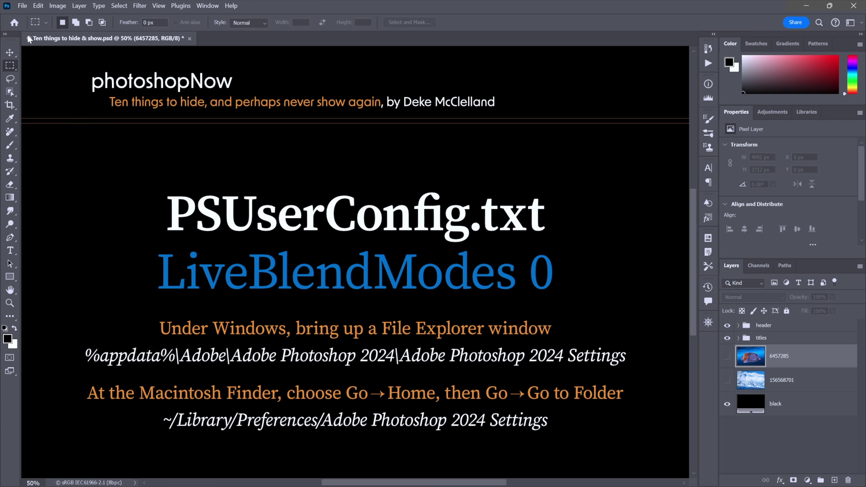
- Toggle the fish layer off and on over the mountains, and set its blend mode to Difference
left_click(23, 7)
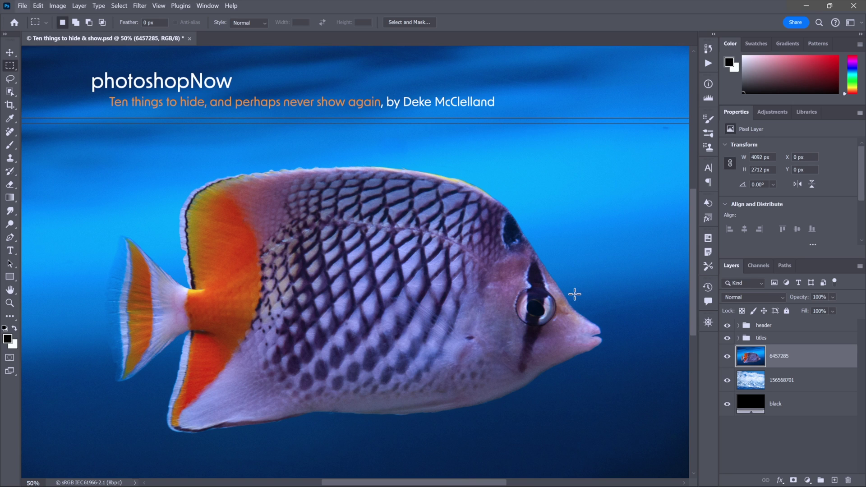
left_click(727, 356)
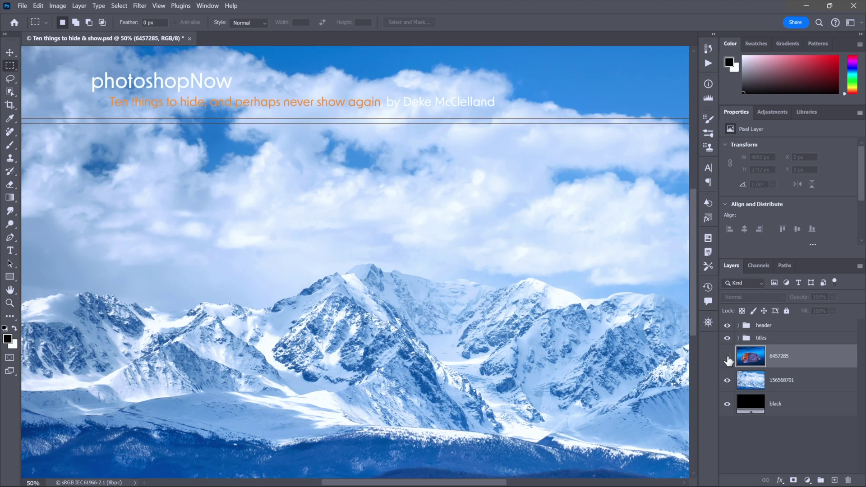
left_click(727, 356)
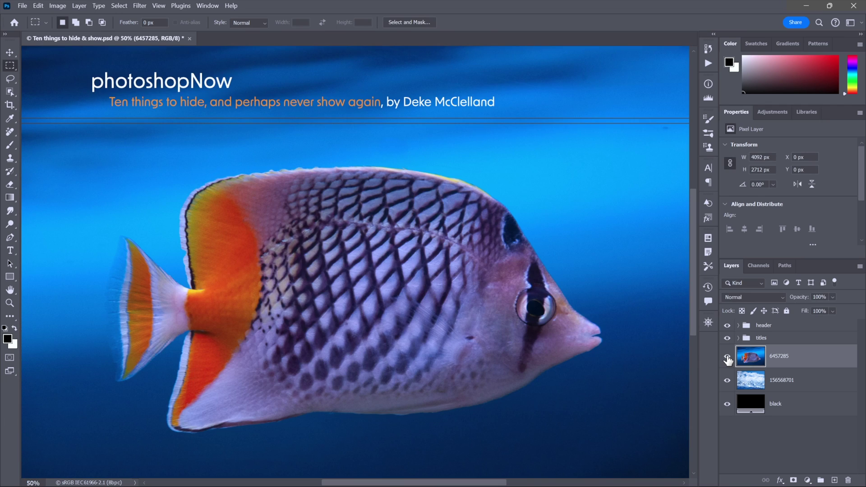
left_click(761, 297)
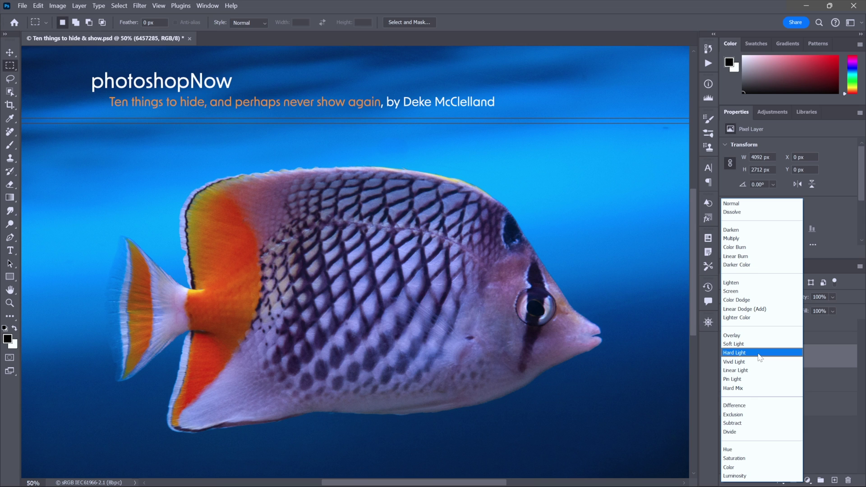
left_click(762, 406)
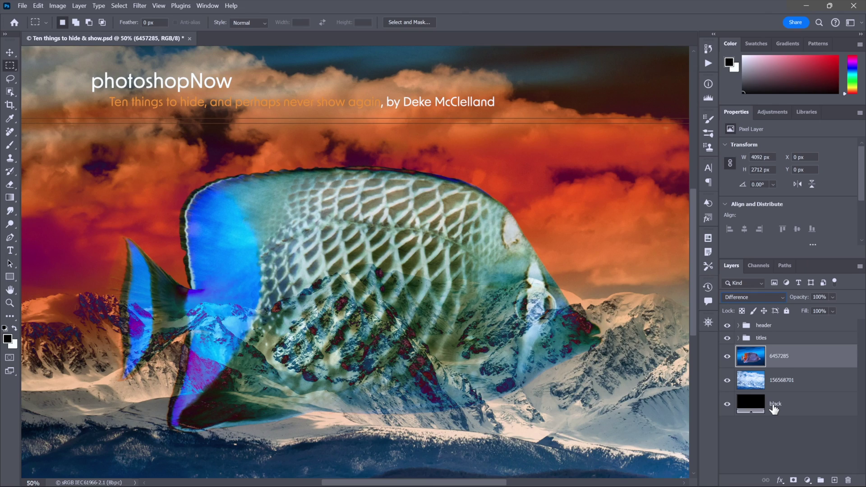